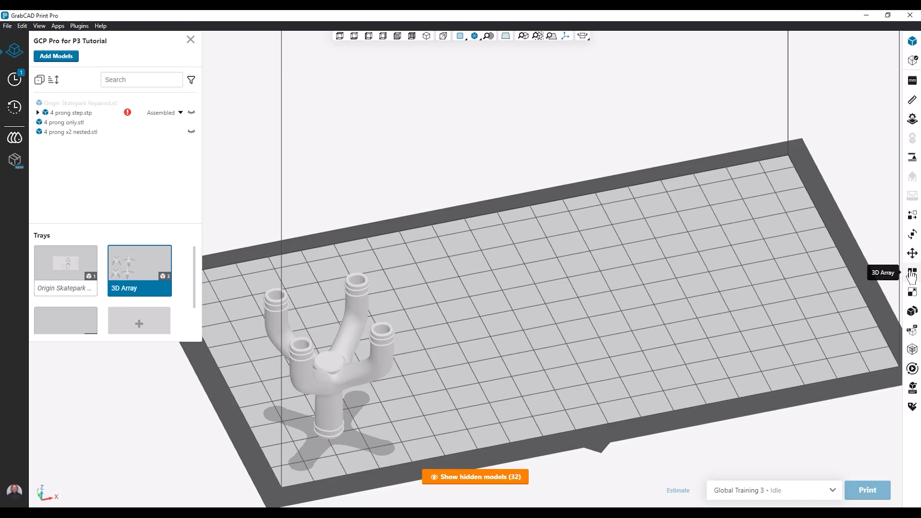
Step: Start a 3D Array of the 4 prong only model with 5 copies along X
left_click(911, 274)
left_click(379, 367)
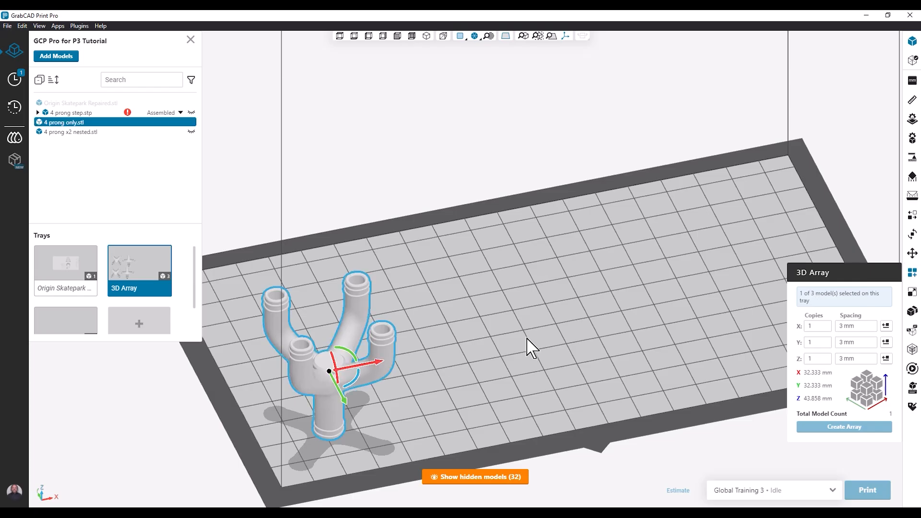
left_click(828, 324)
left_click(828, 324)
left_click(828, 325)
left_click(828, 324)
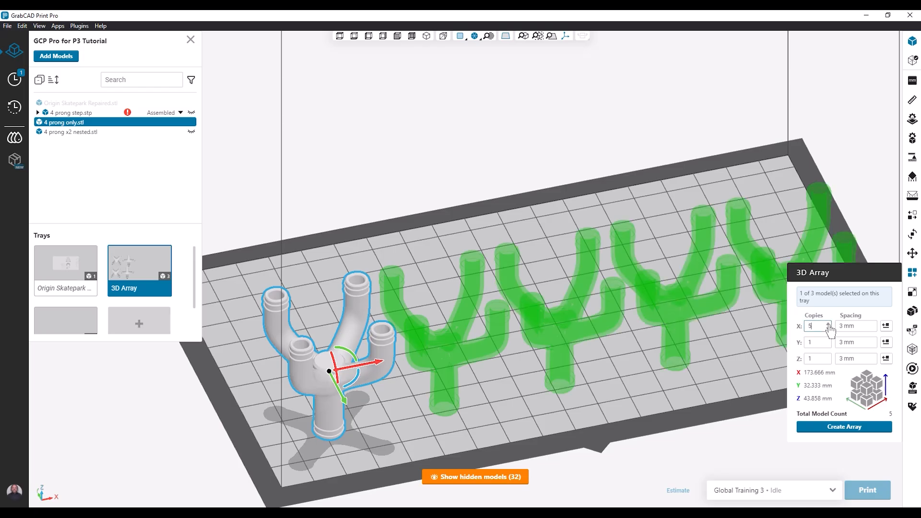
Step: Try 3 copies along Y and 6 along X, and settle on 2 along Y and 5 along X
left_click(828, 339)
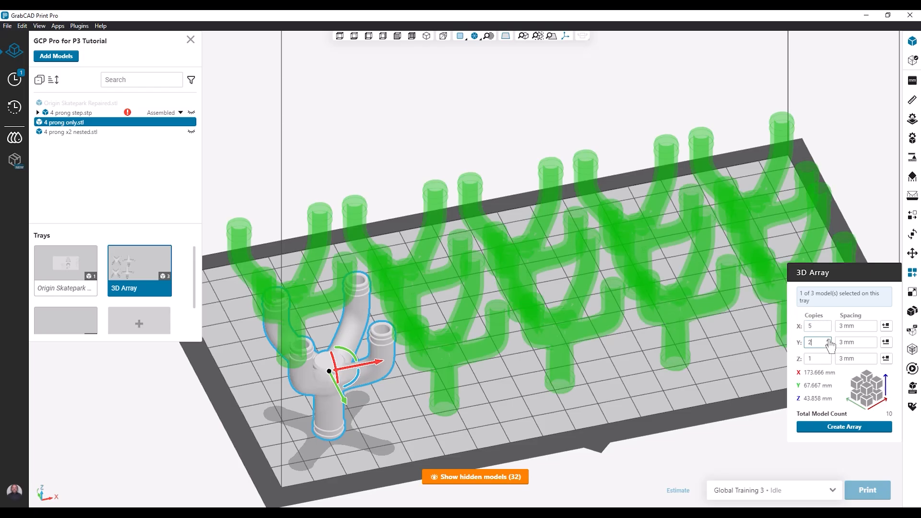
left_click(828, 339)
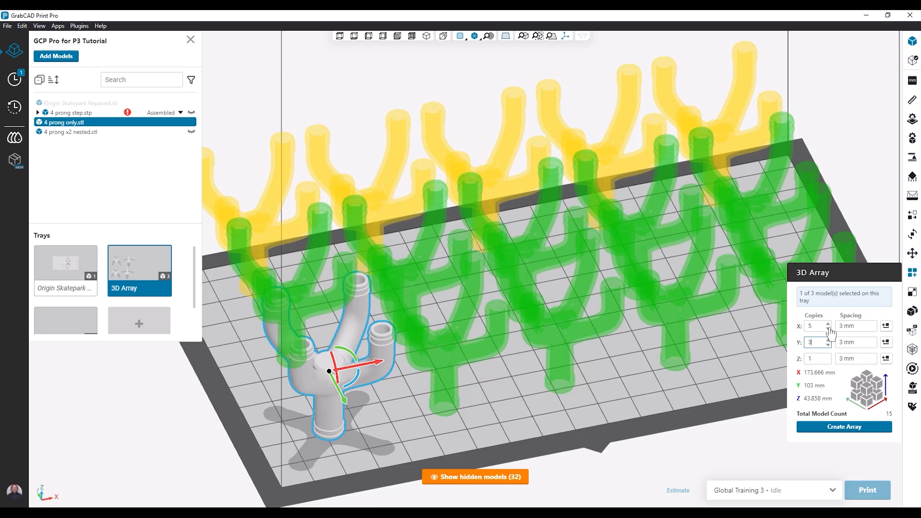
left_click(828, 324)
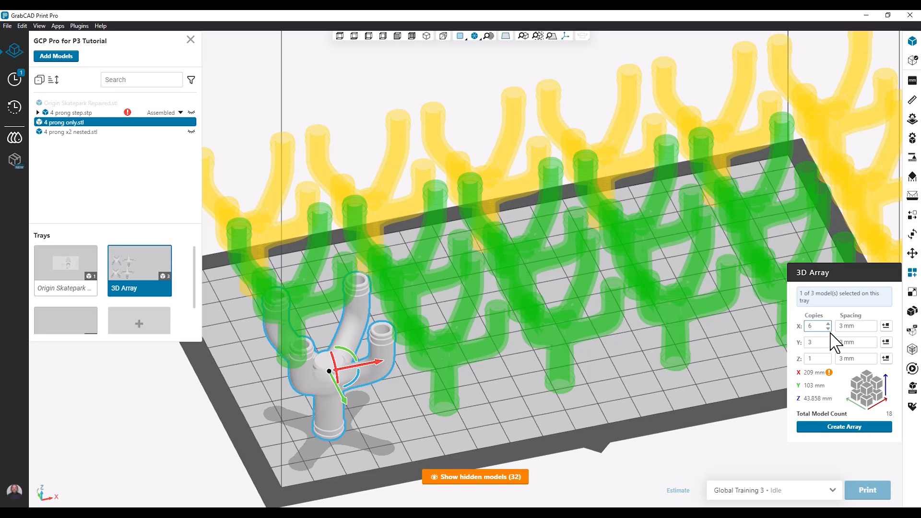
left_click(828, 328)
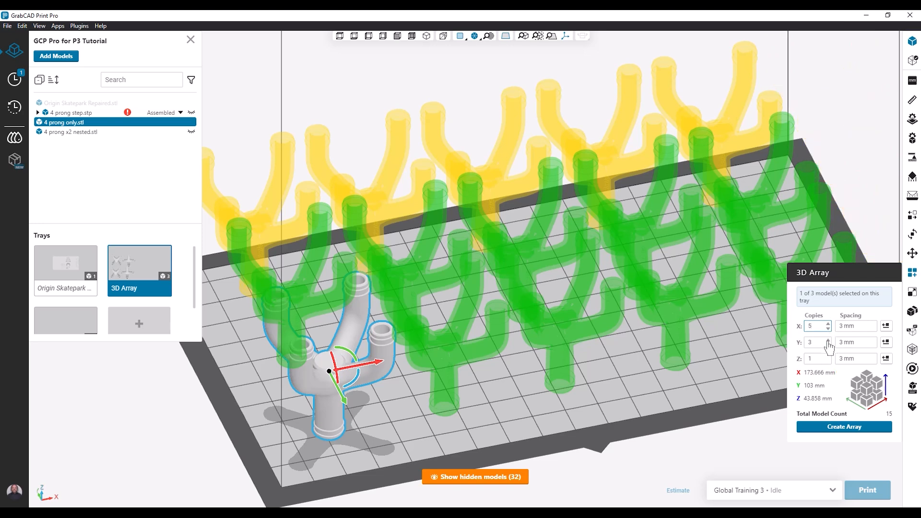
left_click(828, 345)
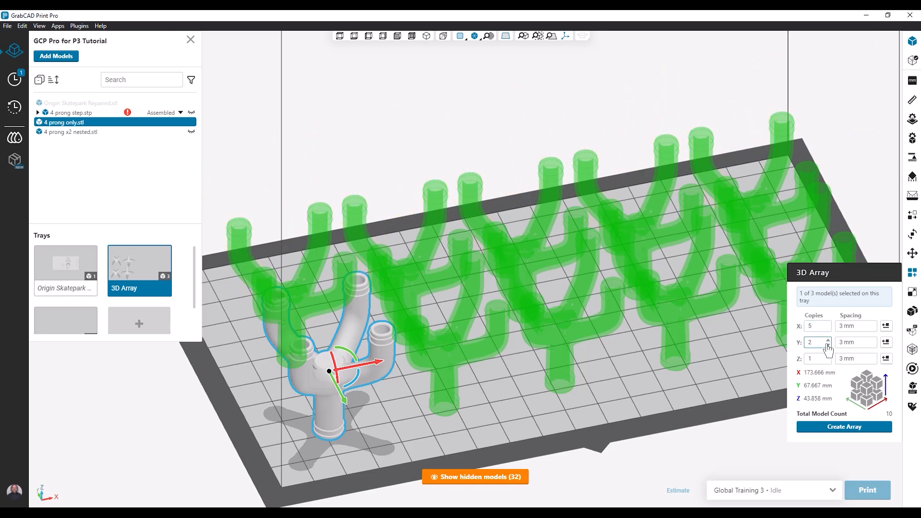
Step: Set the array's Y spacing to 17 mm and create the array
left_click(874, 340)
left_click(874, 340)
left_click(874, 340)
left_click(874, 340)
left_click(874, 340)
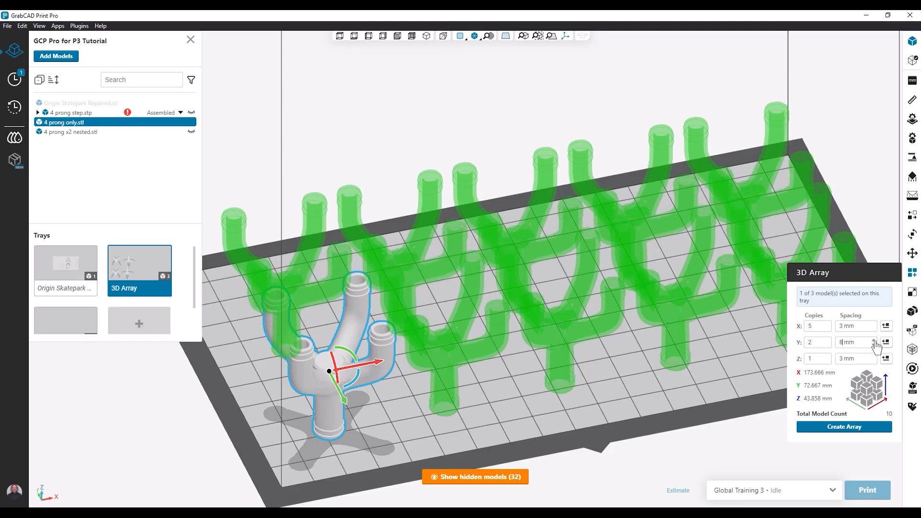
left_click(873, 340)
left_click(874, 339)
left_click(874, 340)
left_click(874, 340)
left_click(874, 340)
left_click(873, 340)
left_click(874, 340)
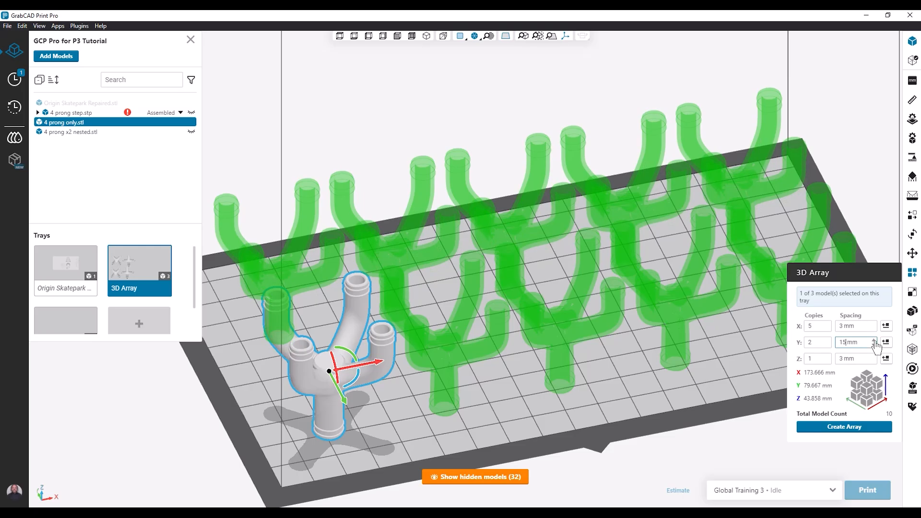
left_click(874, 340)
left_click(874, 340)
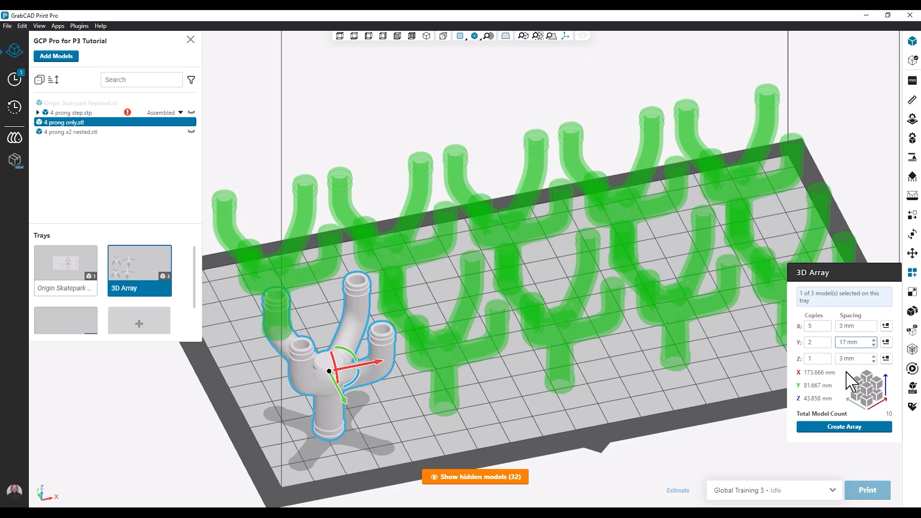
left_click(836, 427)
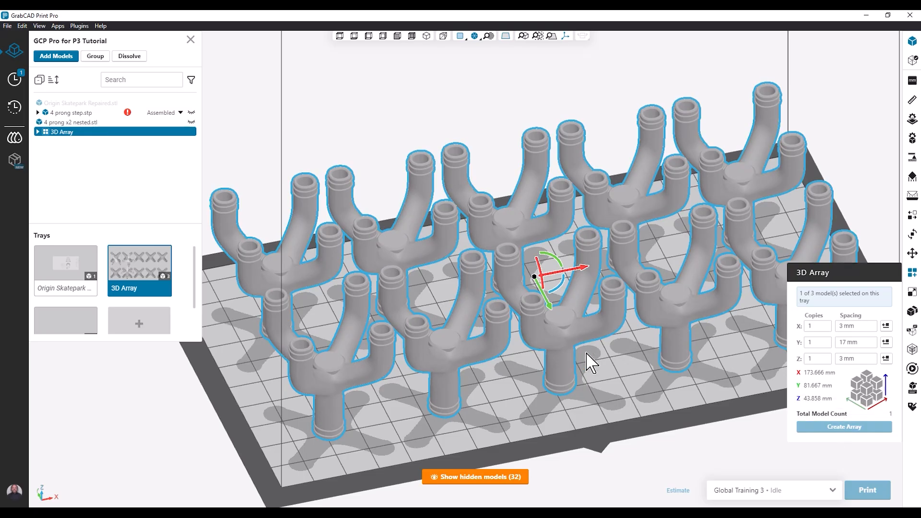
Step: Expand the 3D Array in the model list and dissolve it into separate models
scroll(571, 373, "down", 4)
mouse_move(571, 362)
middle_mouse_down()
mouse_move(605, 348)
mouse_move(777, 338)
mouse_move(580, 352)
mouse_move(581, 362)
middle_mouse_up()
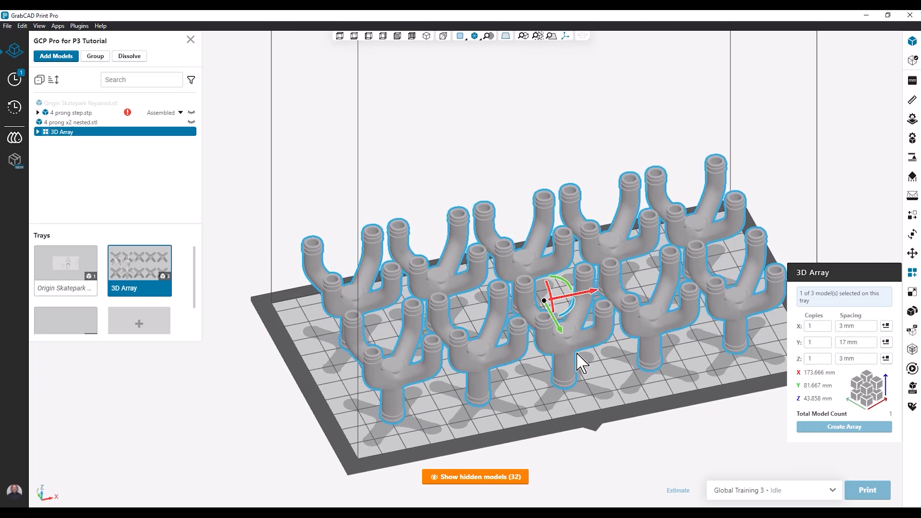
left_click(37, 132)
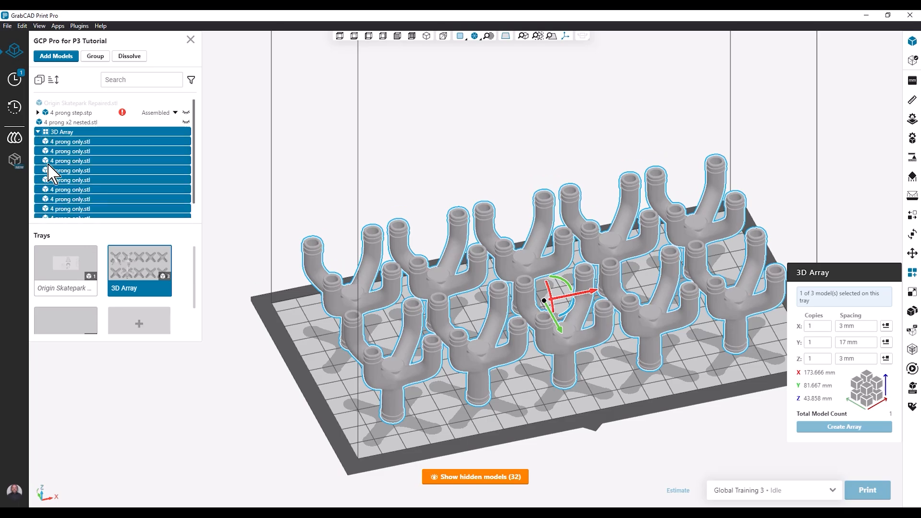
scroll(59, 168, "down", 2)
scroll(59, 169, "up", 2)
right_click(83, 144)
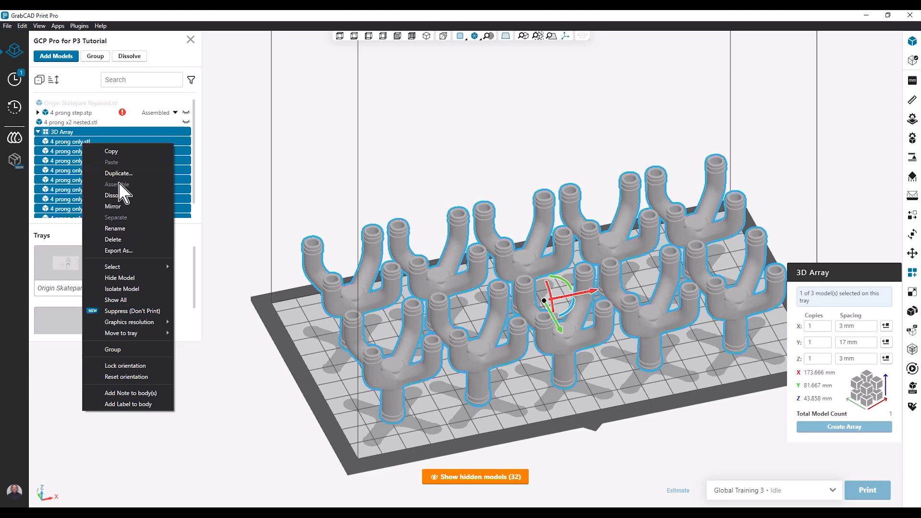
left_click(117, 195)
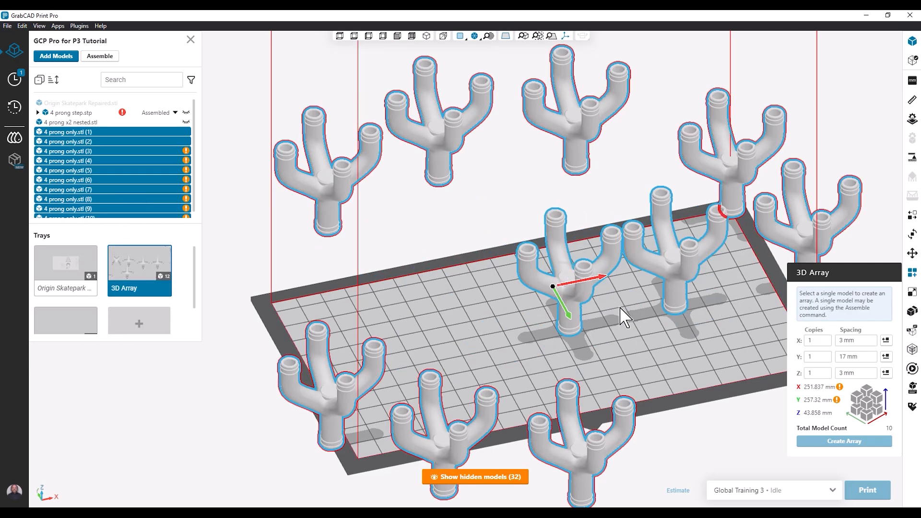
Step: Undo both the dissolve and the creation of the array
key("ctrl+z")
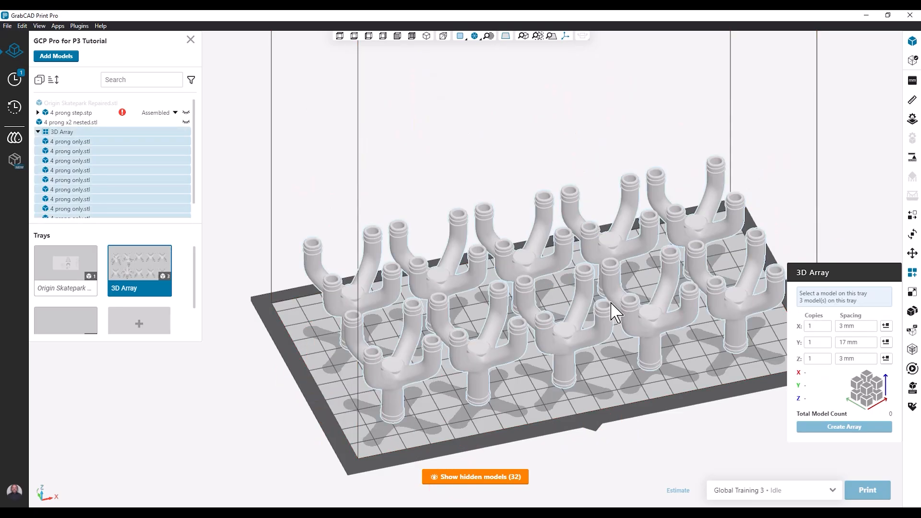
key("ctrl+z")
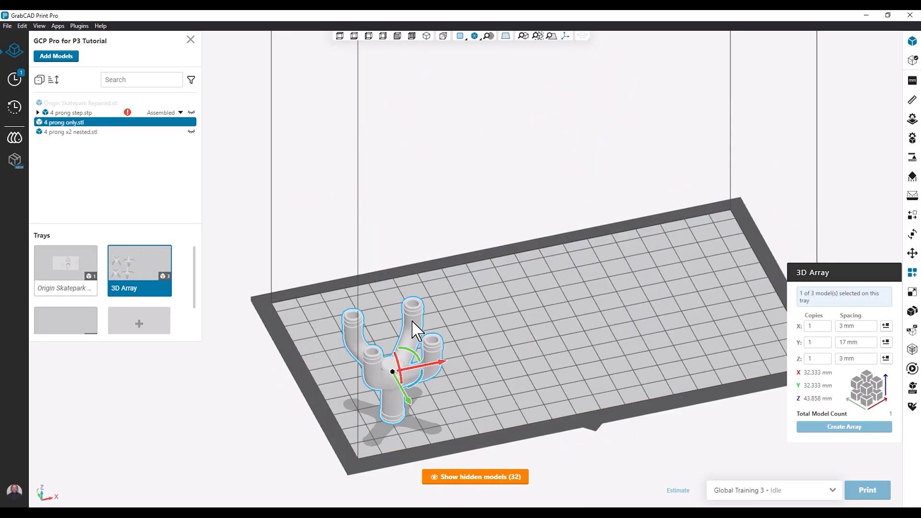
Step: Set the 3D Array of the 4 prong only model to 7 copies along Z
left_click(829, 356)
left_click(829, 357)
left_click(829, 357)
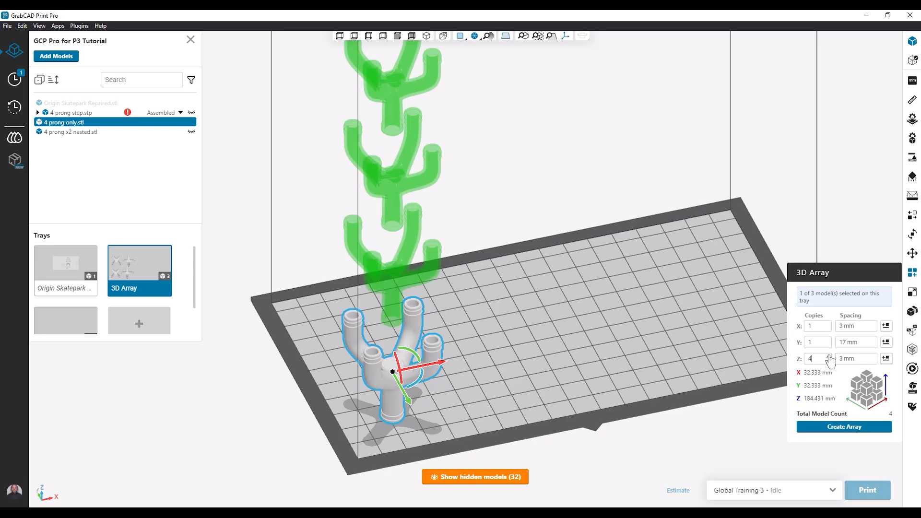
scroll(614, 338, "down", 6)
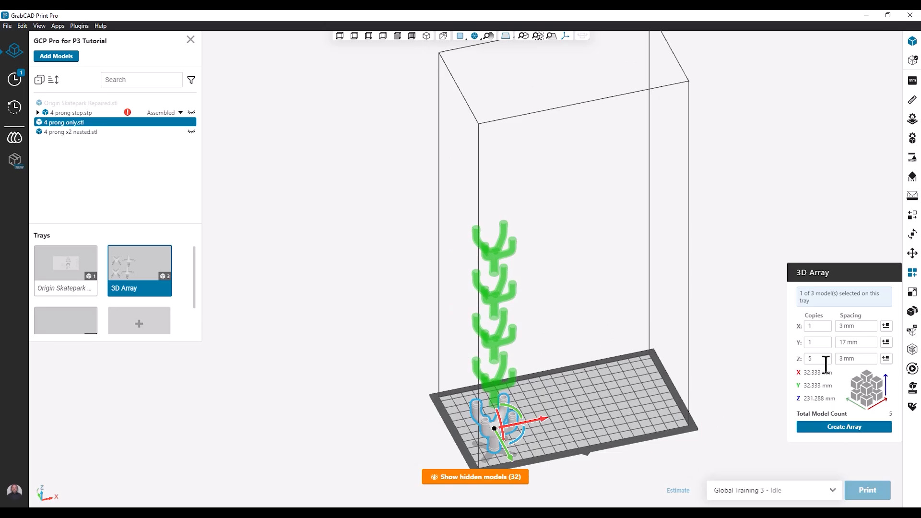
left_click(828, 356)
left_click(829, 356)
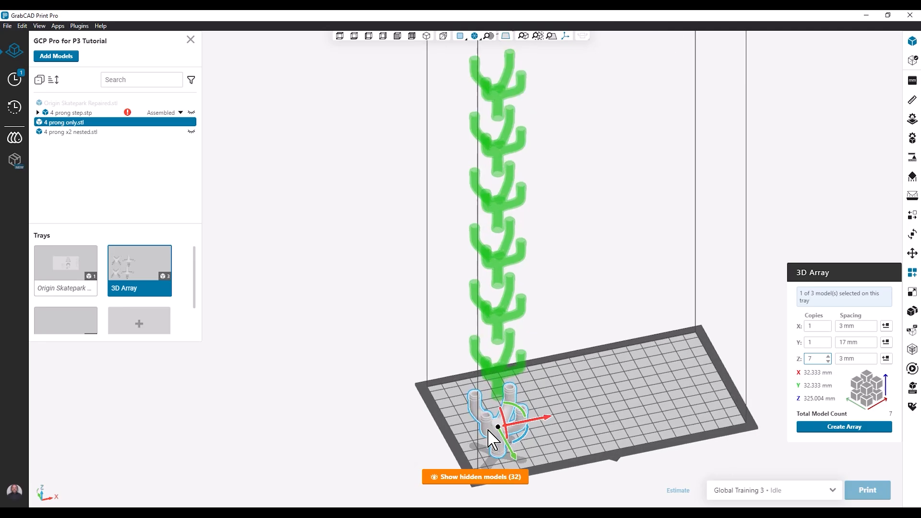
Step: Using a front view to check the nesting, set the Z spacing to -13 mm and create the stacked array
scroll(486, 441, "up", 5)
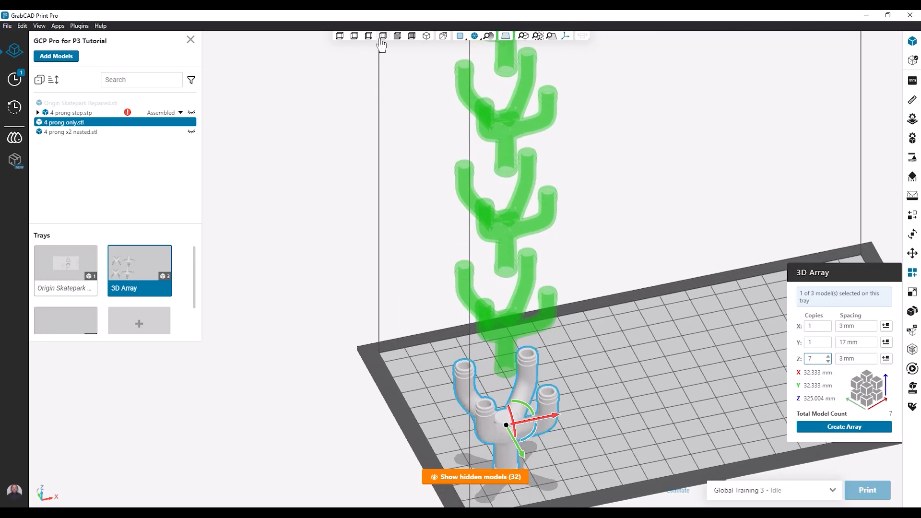
left_click(398, 36)
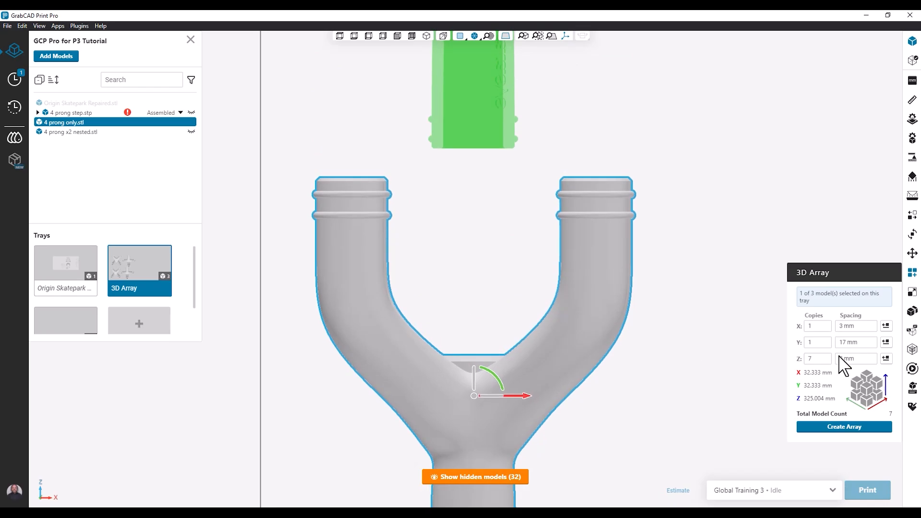
left_click(874, 362)
left_click(874, 362)
left_click(873, 362)
left_click(874, 362)
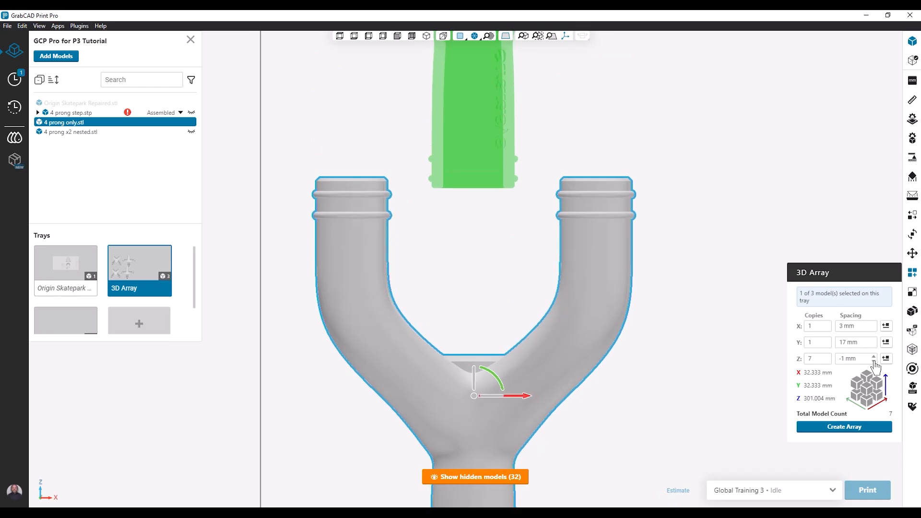
left_click(874, 362)
double_click(874, 362)
left_click(875, 362)
double_click(874, 362)
double_click(873, 362)
double_click(874, 362)
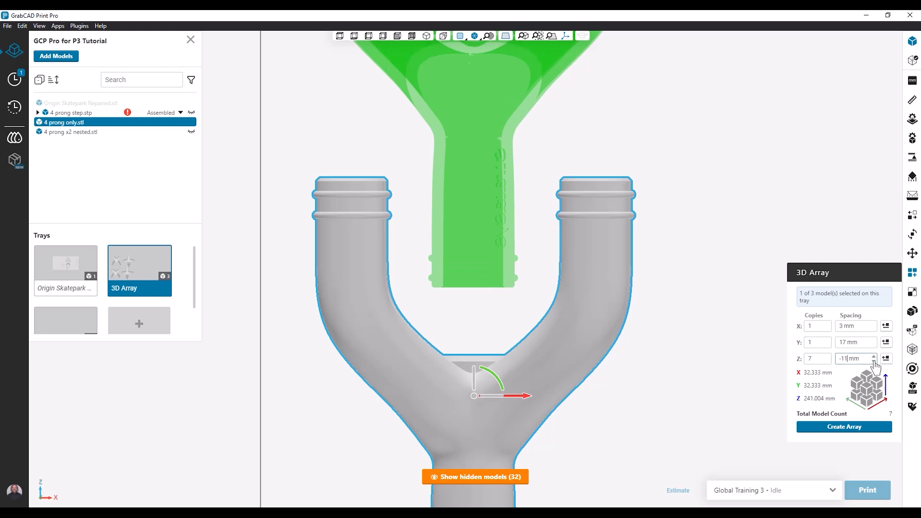
left_click(873, 362)
left_click(873, 362)
scroll(481, 354, "down", 5)
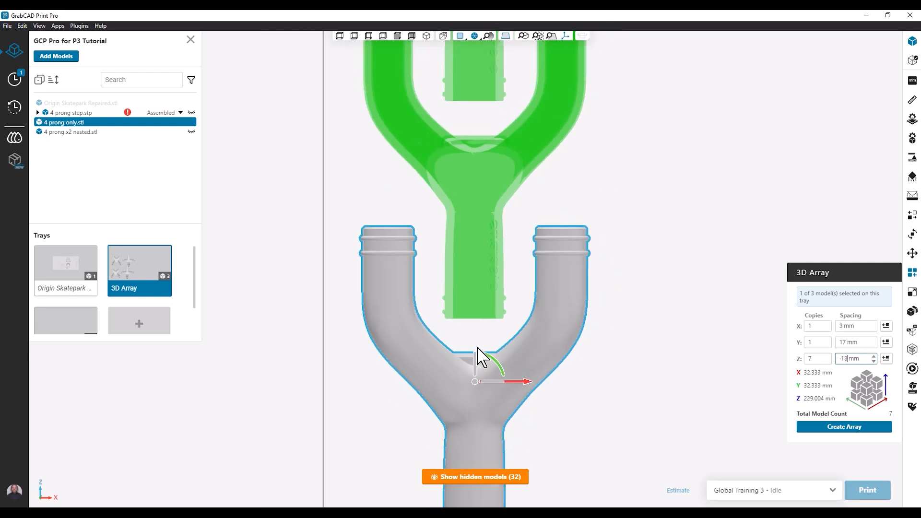
right_click_drag(472, 290, 508, 323)
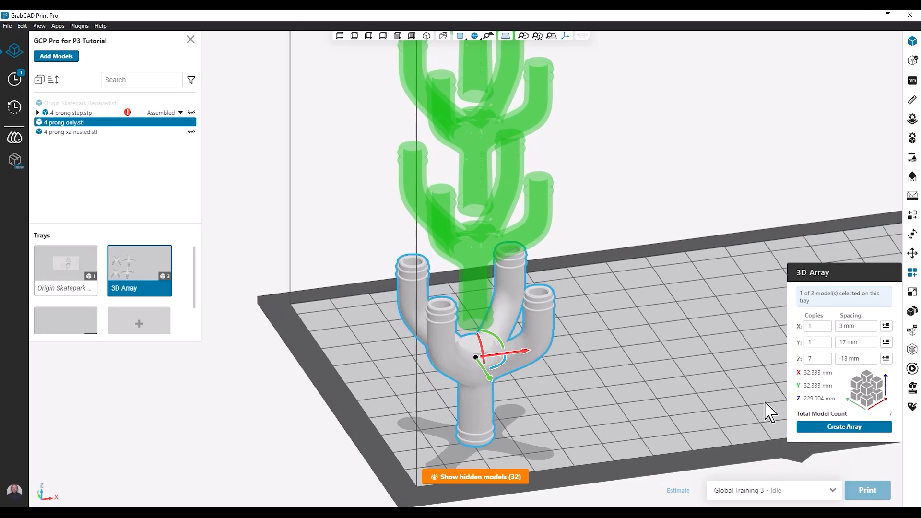
left_click(857, 434)
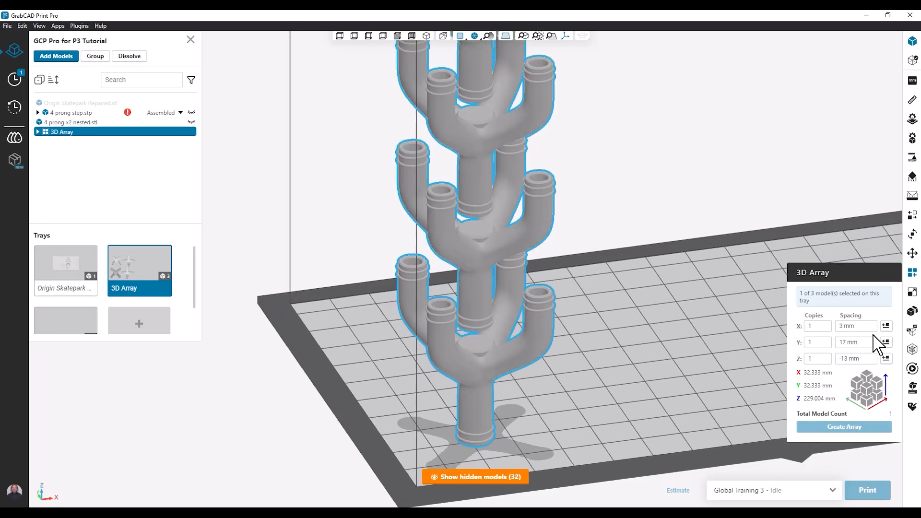
Step: Measure the gap between one model's flat centre and the stem end of the model nested above it
left_click(911, 100)
scroll(480, 336, "up", 2)
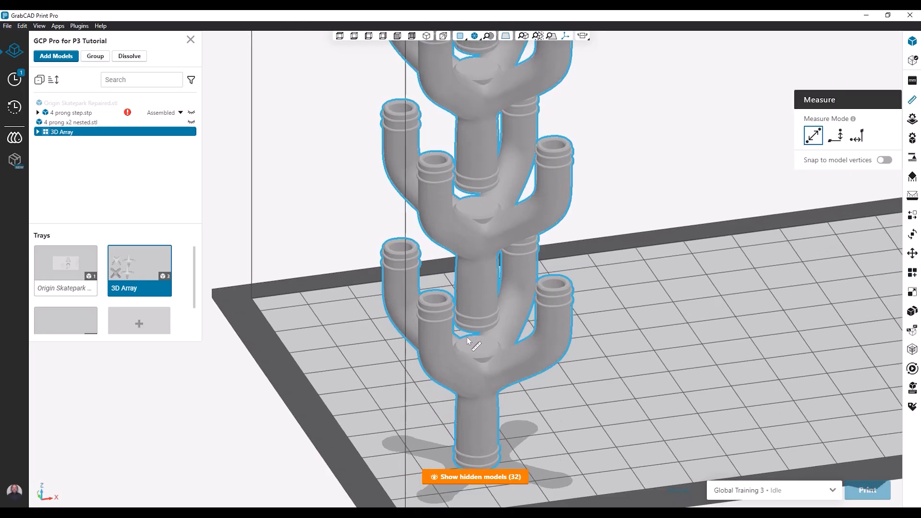
scroll(468, 340, "up", 5)
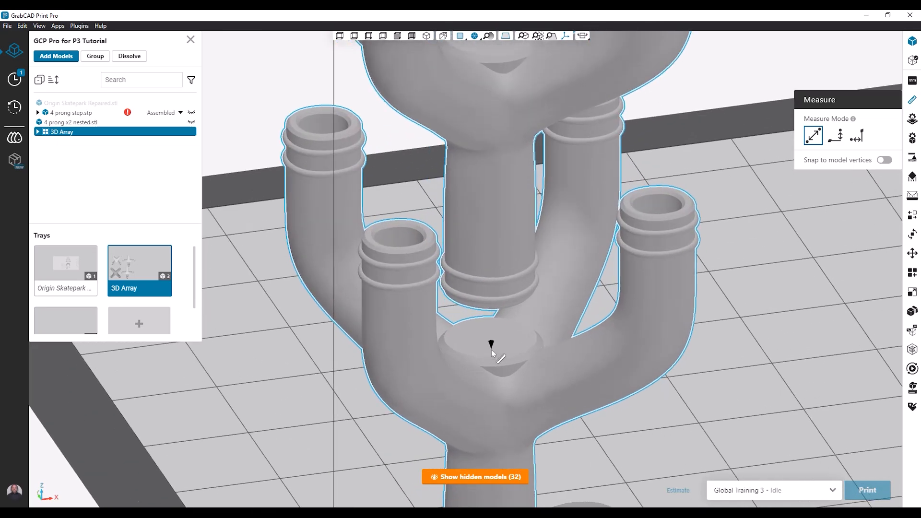
left_click(491, 349)
middle_click_drag(493, 330, 490, 293)
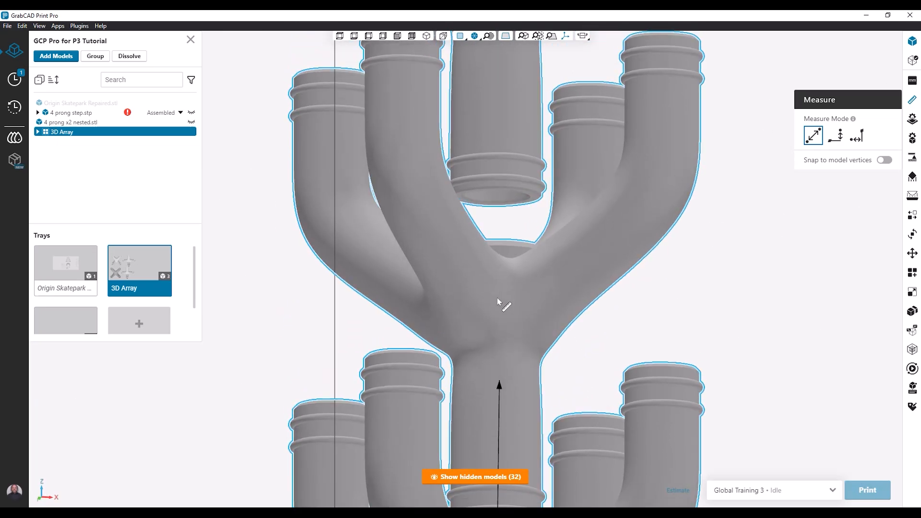
middle_click_drag(498, 354, 501, 184)
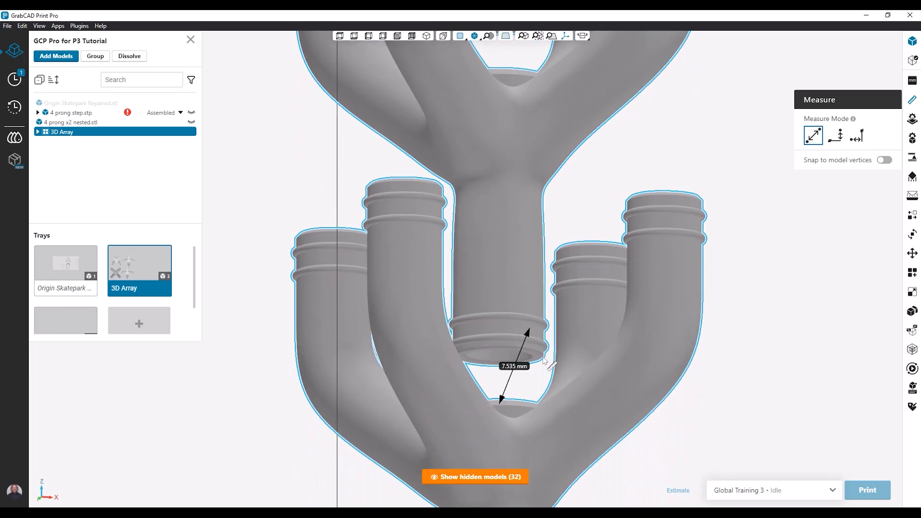
left_click(500, 347)
scroll(506, 328, "down", 2)
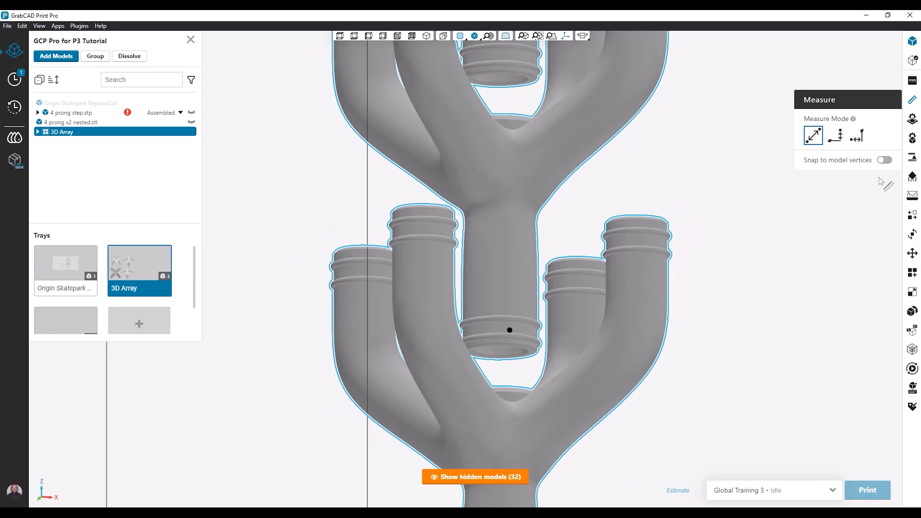
left_click(912, 100)
right_click_drag(512, 297, 505, 365)
scroll(505, 371, "down", 5)
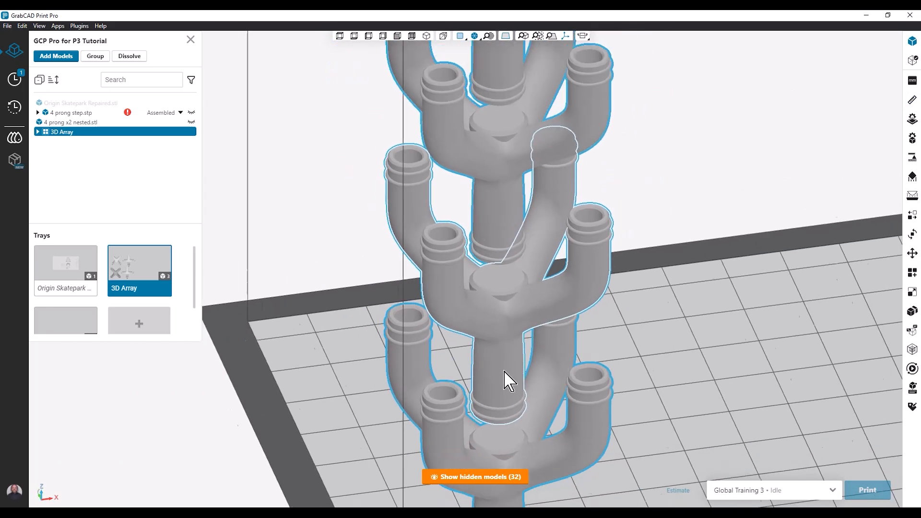
scroll(508, 379, "down", 6)
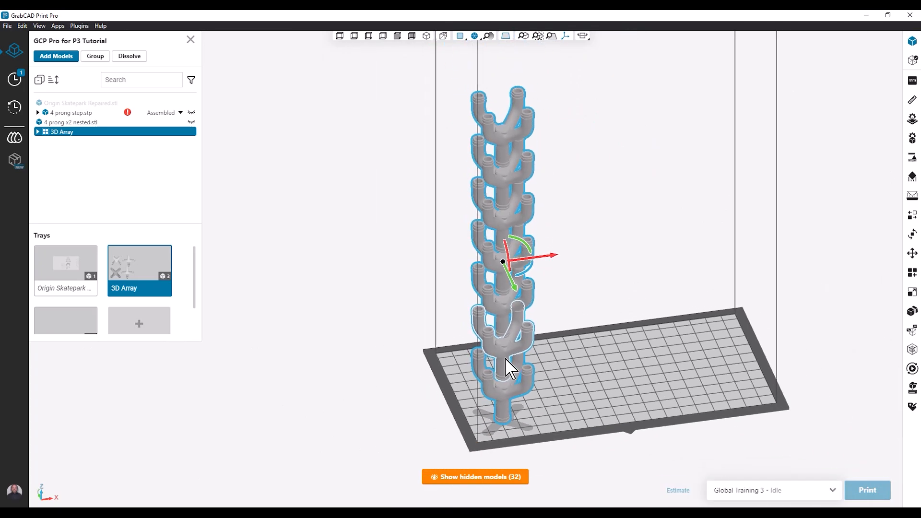
scroll(507, 370, "up", 8)
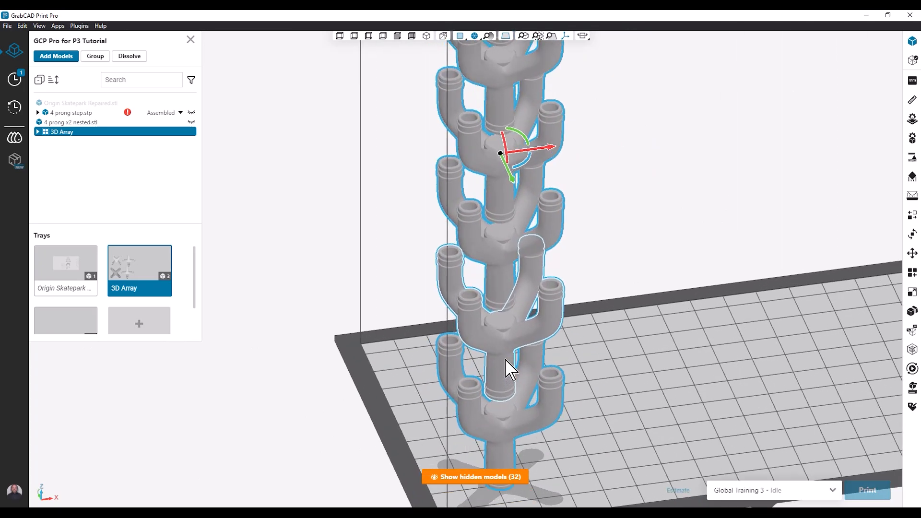
Step: Try a 3D Array of the nested stack with 4 copies along X and additional copies along Y, without creating it
left_click(508, 357)
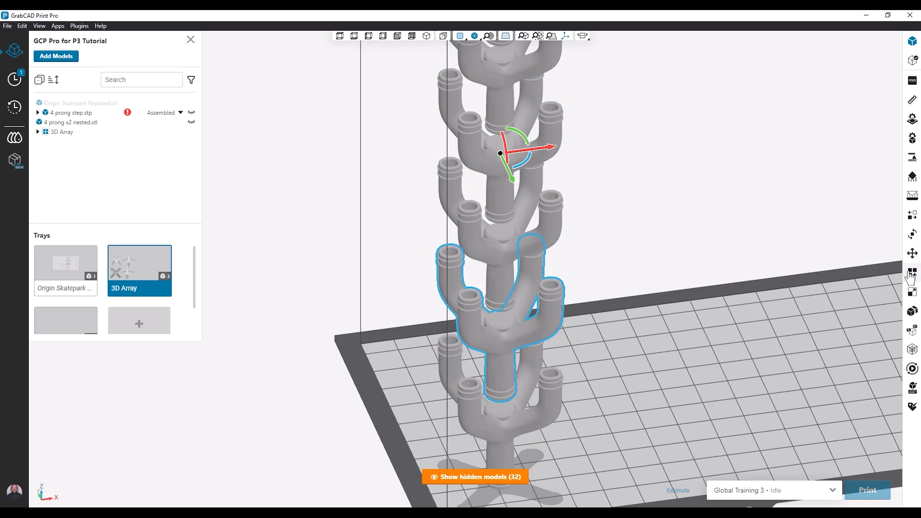
left_click(910, 273)
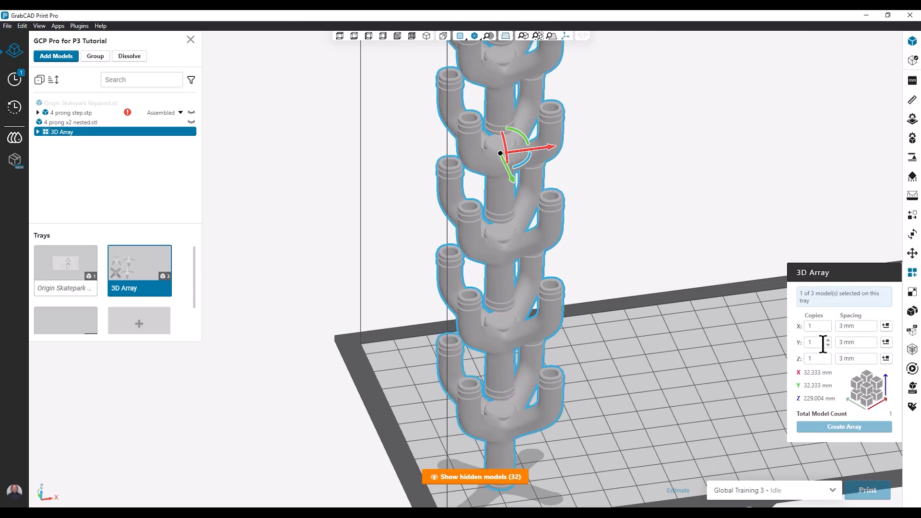
left_click(829, 324)
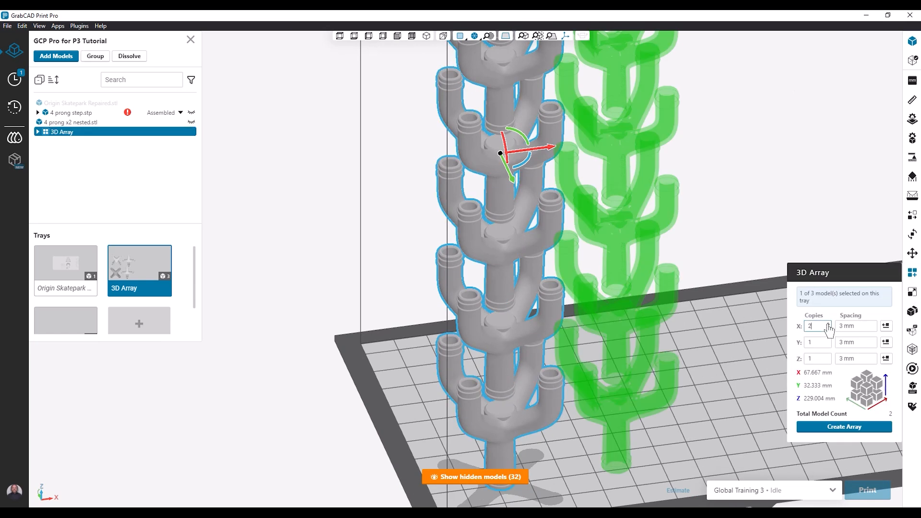
left_click(828, 324)
left_click(828, 324)
scroll(681, 334, "down", 1)
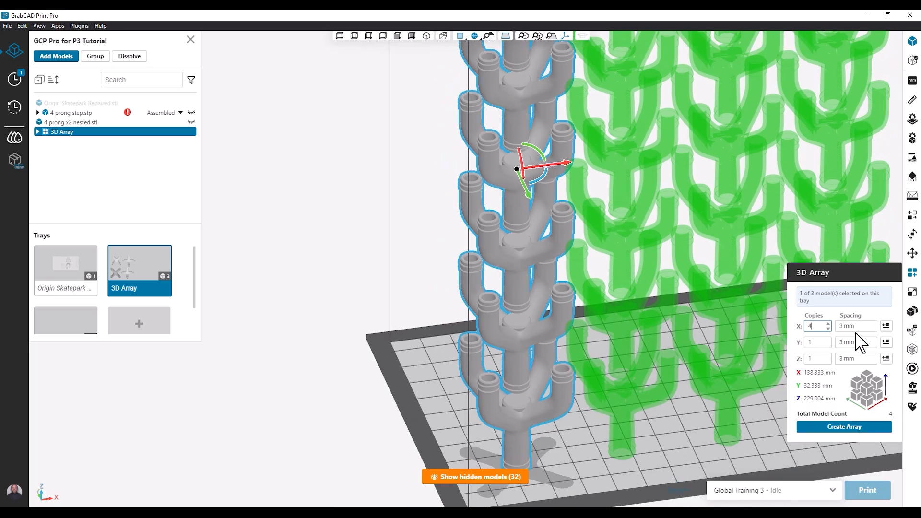
left_click(828, 340)
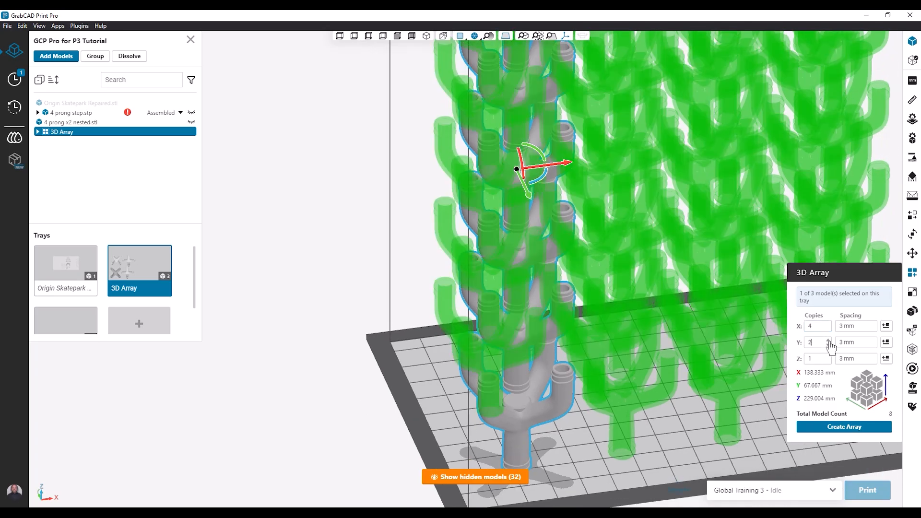
left_click(829, 340)
right_click_drag(547, 383, 586, 363)
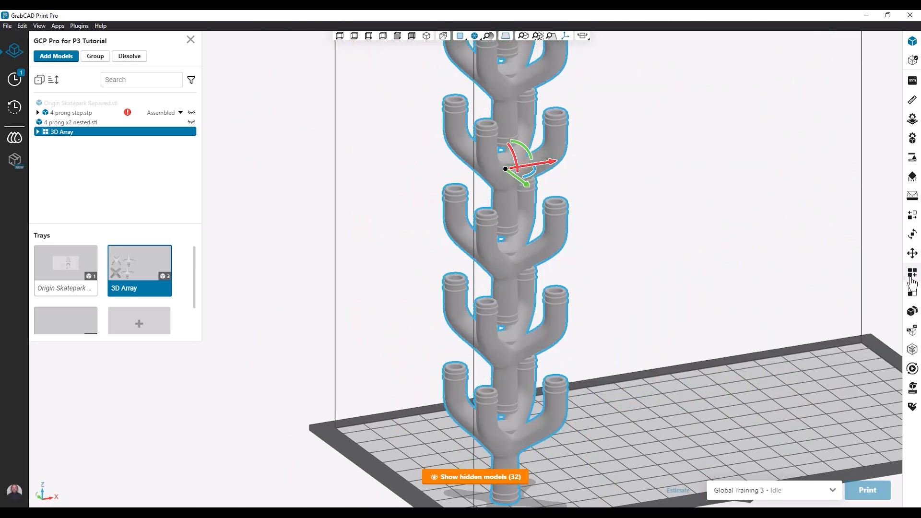
left_click(912, 272)
Step: Undo the creation of the stacked array and reselect the single 4 prong only model
right_click_drag(623, 350, 600, 356)
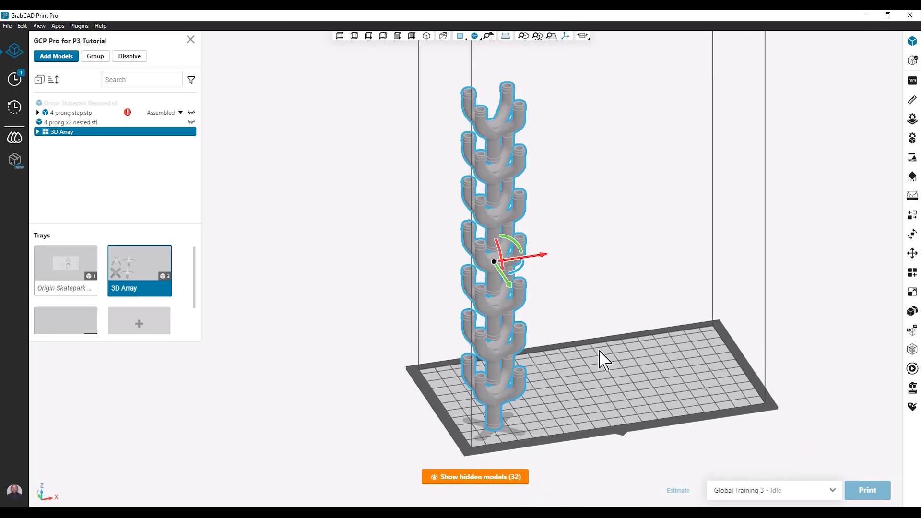
scroll(508, 376, "up", 2)
scroll(505, 376, "up", 2)
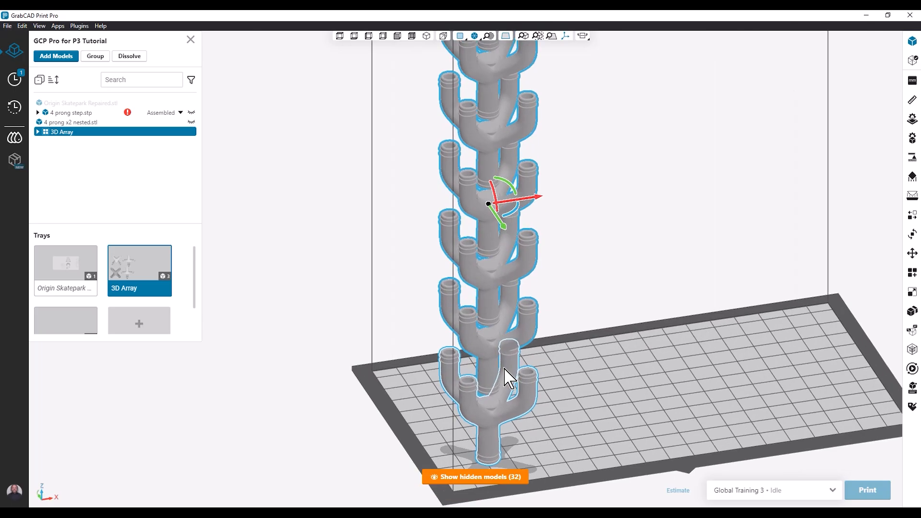
key("ctrl+z")
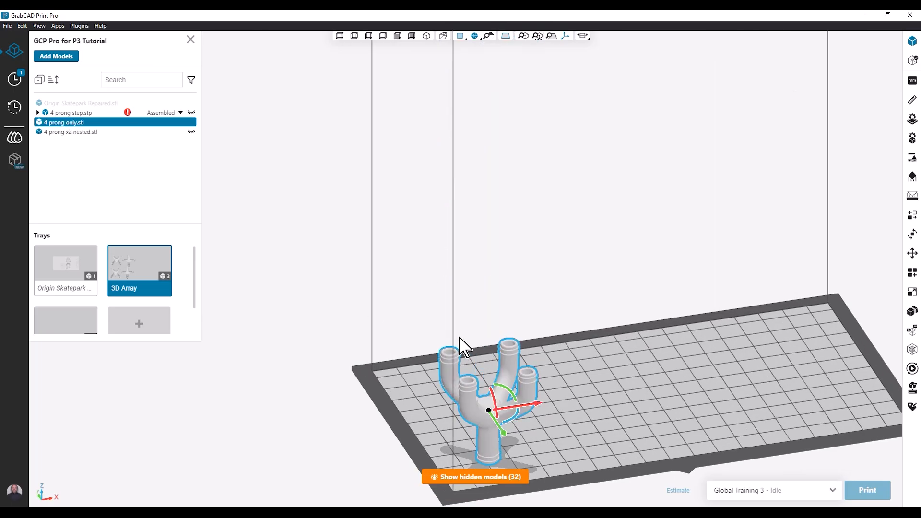
left_click(612, 405)
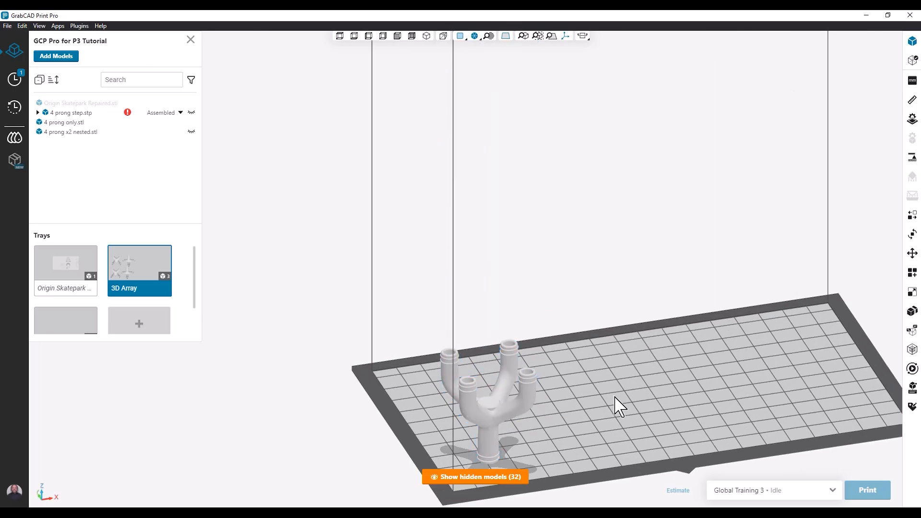
left_click(490, 423)
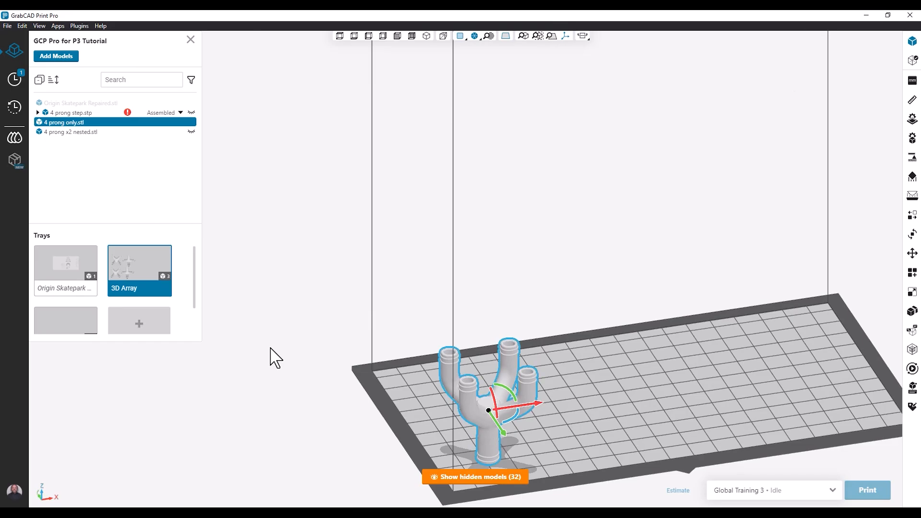
Step: Show the hidden 4 prong step model and set its 3D Array to 6 copies along Z
right_click(79, 114)
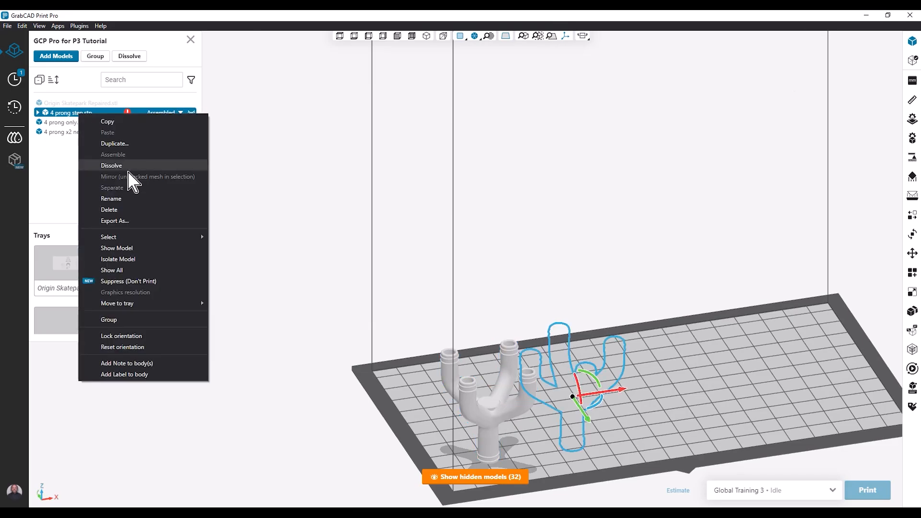
left_click(134, 248)
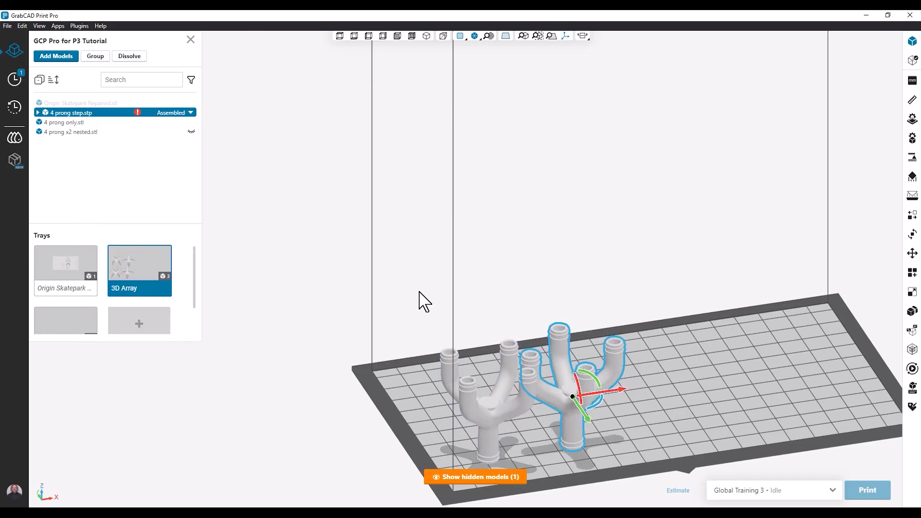
left_click(553, 387)
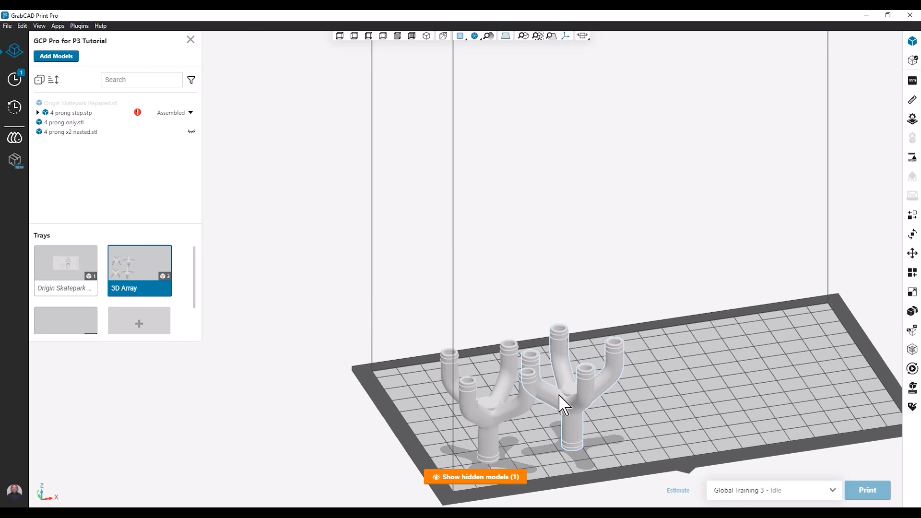
left_click(555, 388)
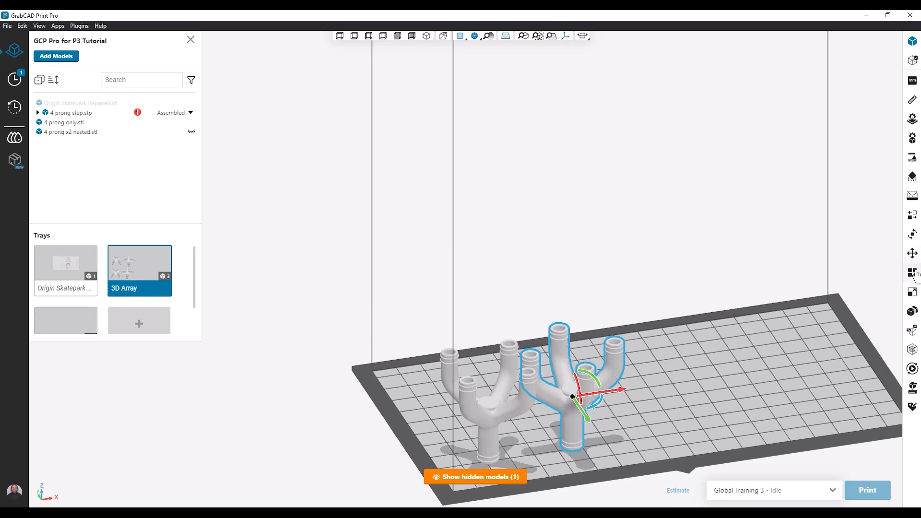
left_click(912, 272)
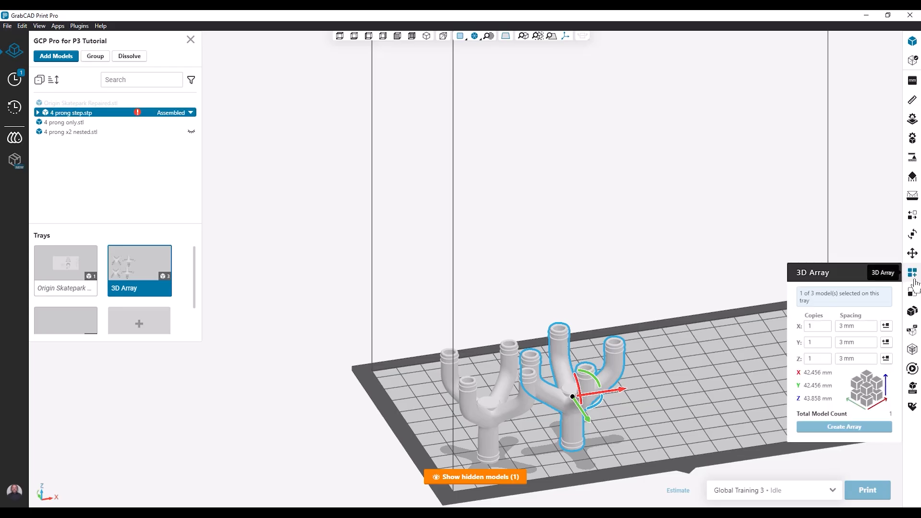
left_click(829, 357)
left_click(829, 356)
left_click(829, 356)
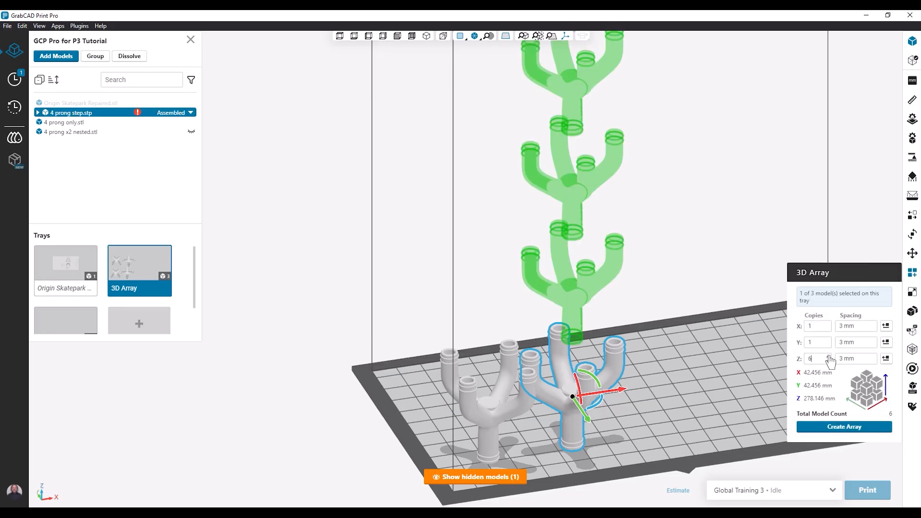
Step: Set the Z spacing to -12 mm and create the stacked array of the 4 prong step model
left_click(873, 362)
left_click(873, 361)
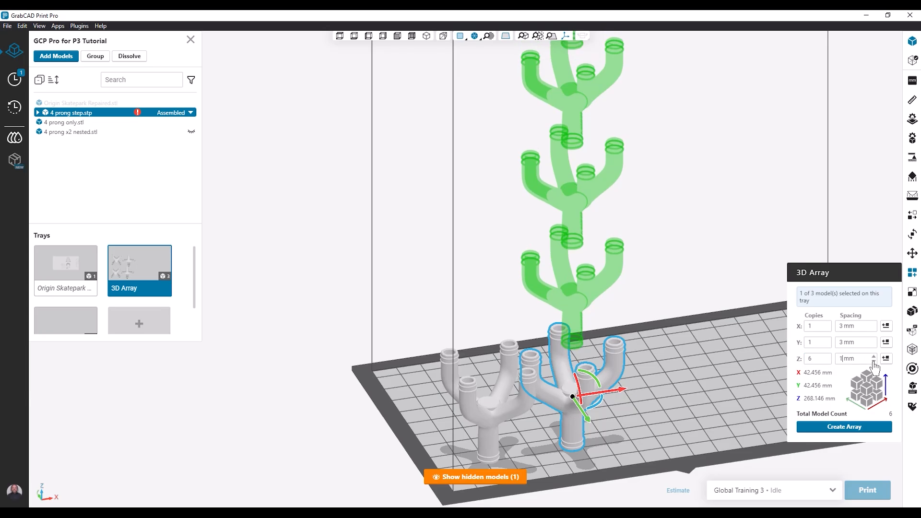
left_click(874, 362)
left_click(873, 361)
left_click(873, 361)
left_click(873, 362)
left_click(874, 362)
left_click(873, 362)
left_click(873, 362)
left_click(873, 362)
left_click(873, 362)
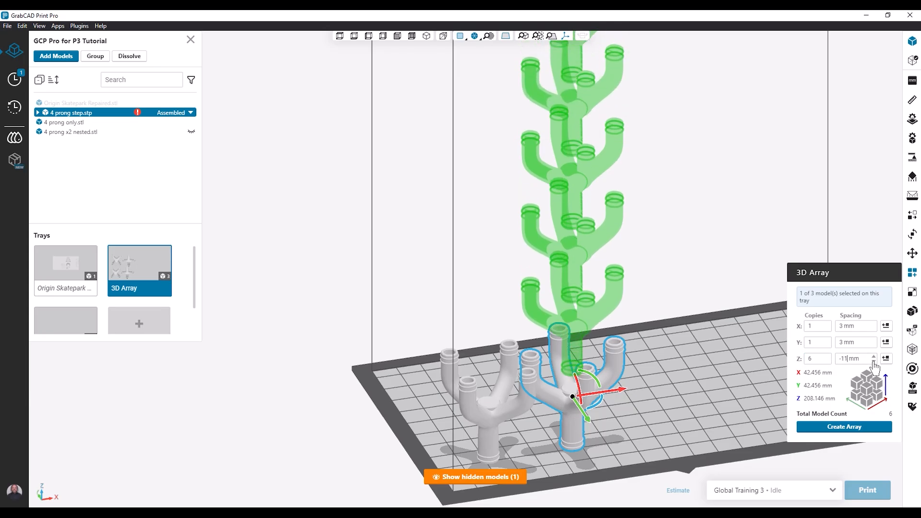
left_click(873, 361)
left_click(873, 361)
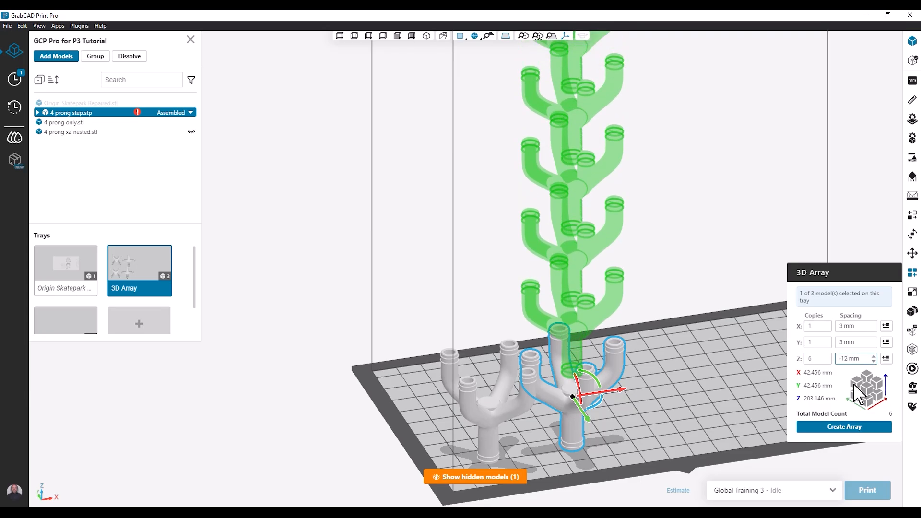
left_click(842, 427)
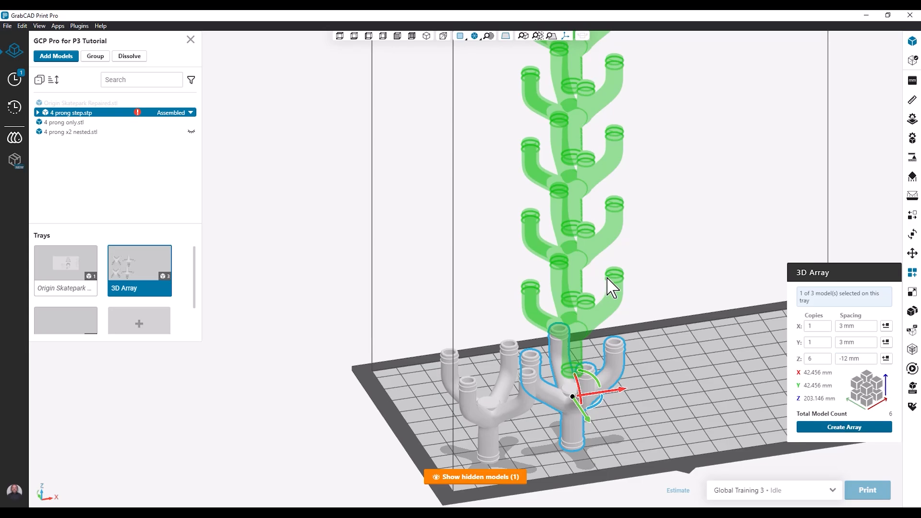
Step: Undo the 4 prong step array and try a 3-copy Y array with both visible models selected
right_click_drag(585, 267, 634, 323)
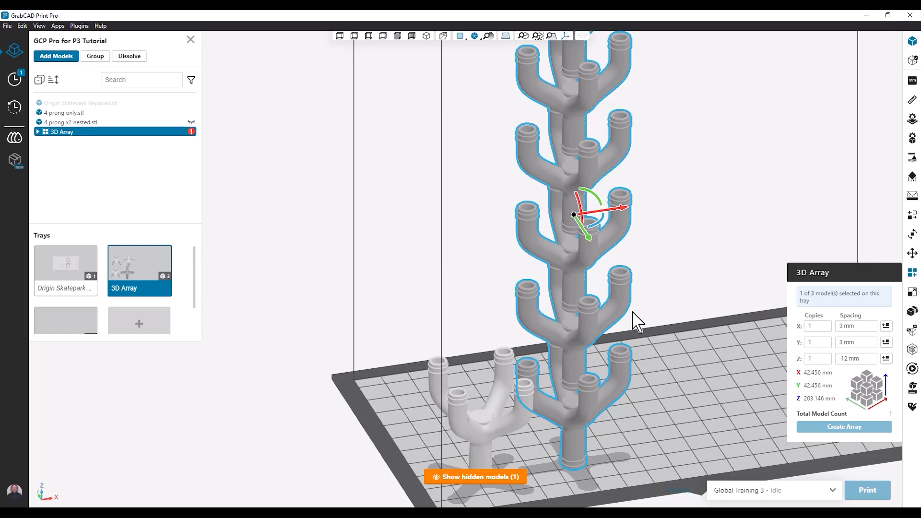
key("ctrl+z")
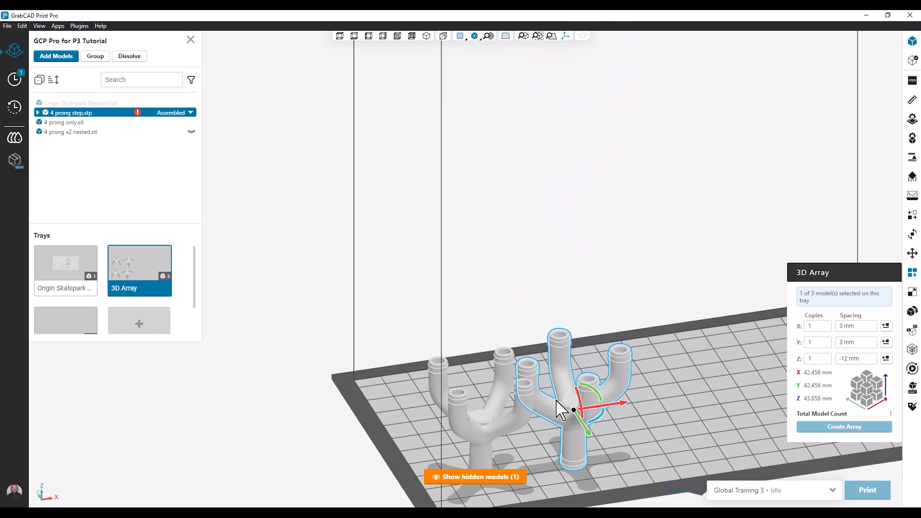
right_click_drag(538, 422, 513, 439)
left_click(486, 427, "ctrl")
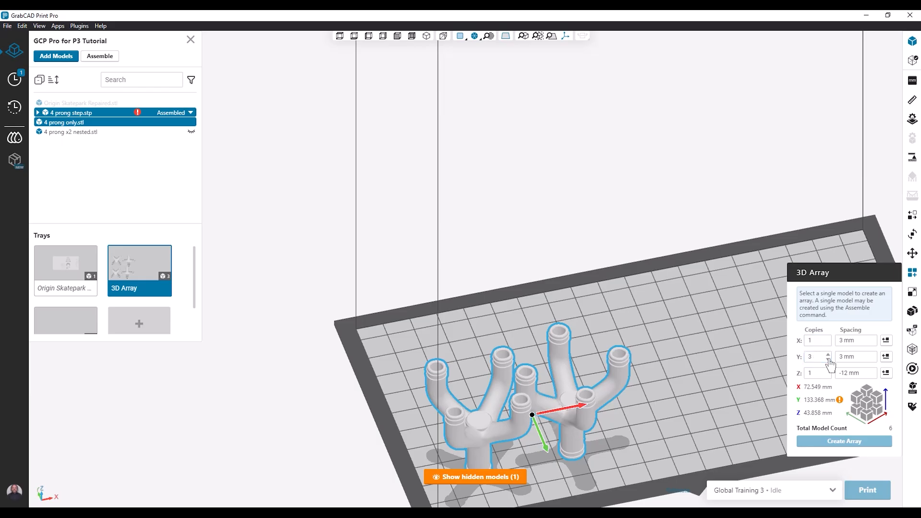
Step: Show the hidden nested model, and hide the 4 prong only and 4 prong step models
left_click(463, 476)
left_click(493, 344)
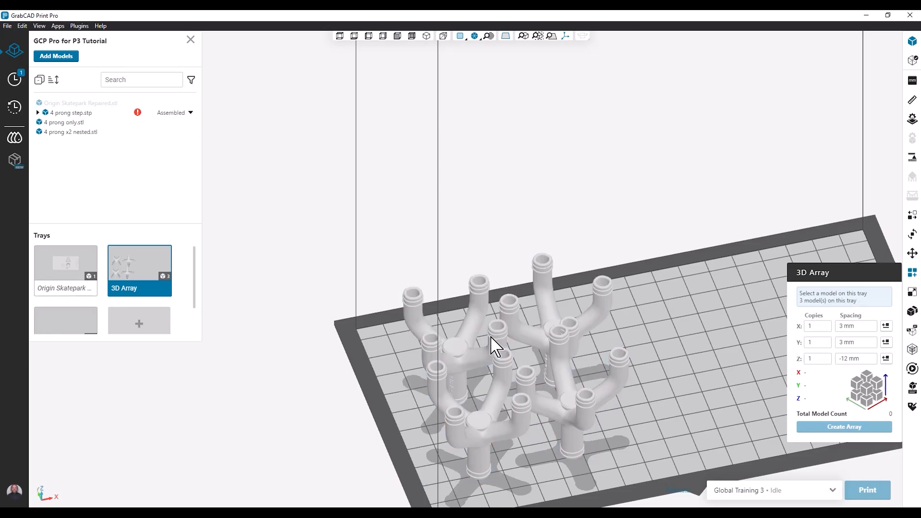
right_click(509, 384)
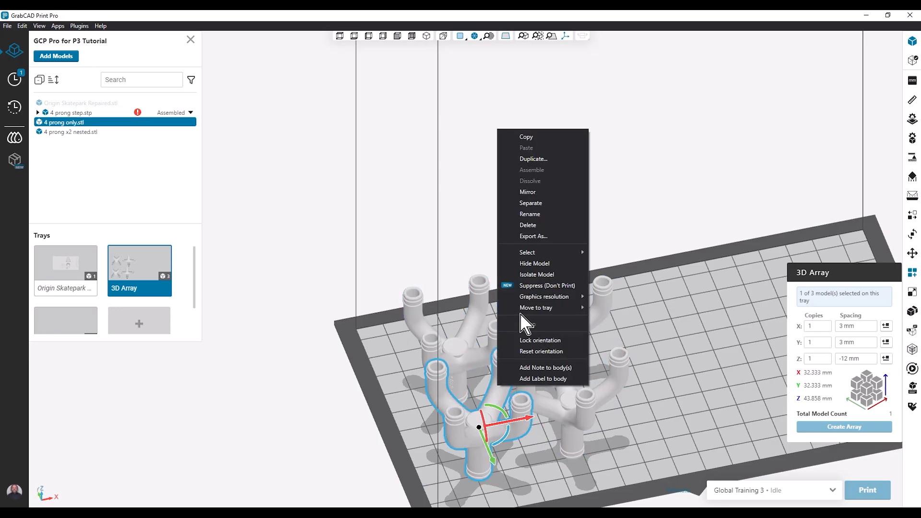
left_click(502, 264)
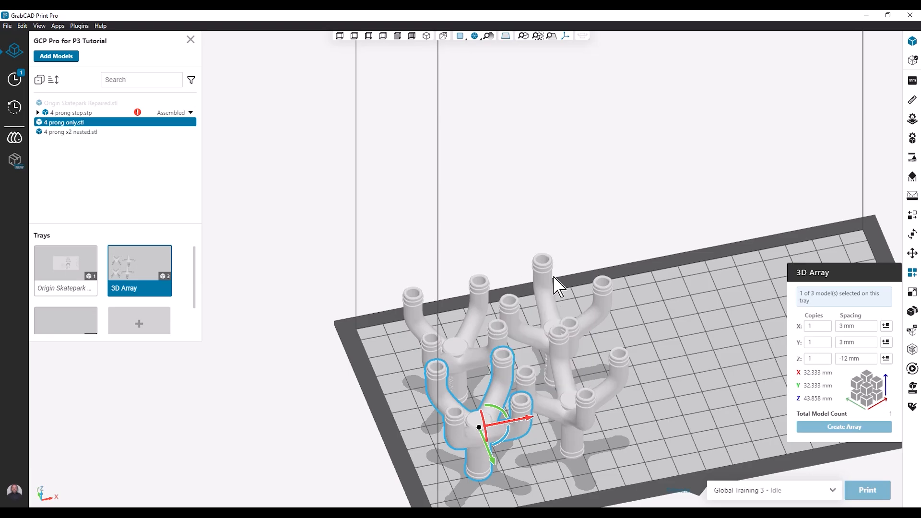
right_click(568, 379)
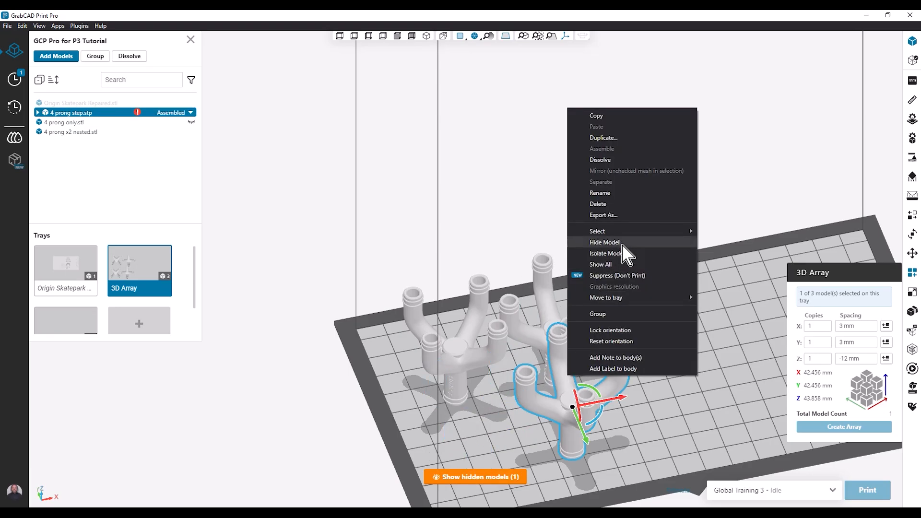
left_click(601, 242)
Step: Set the 3D Array of the 4 prong x2 nested model to 3 copies along X and 3 along Y, reversing the Y direction
left_click(603, 304)
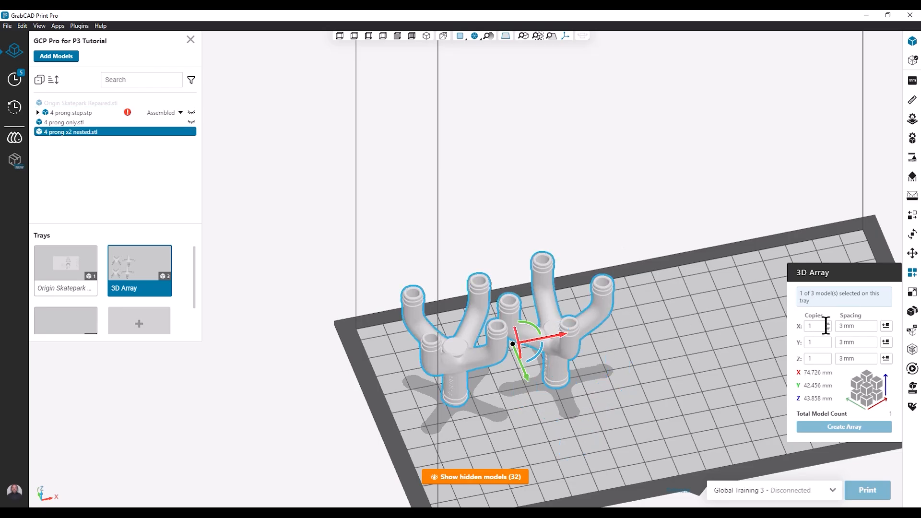
left_click(828, 324)
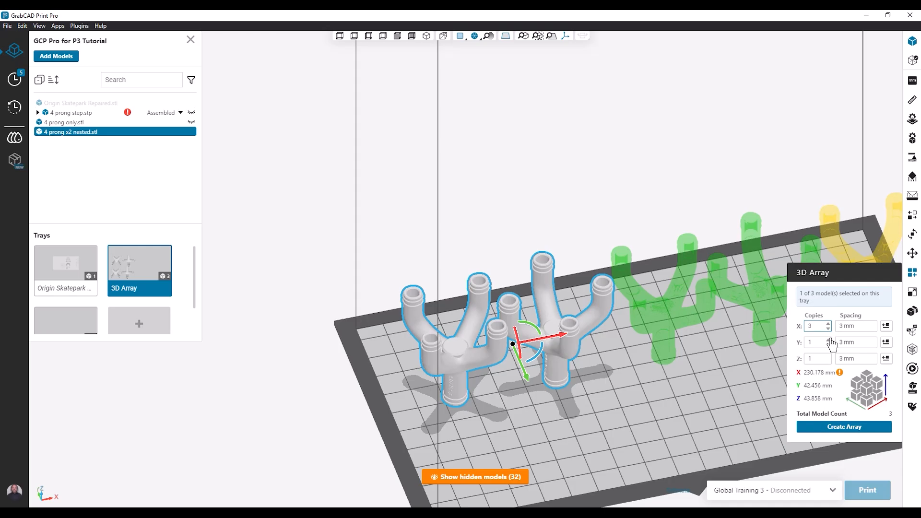
left_click(828, 339)
left_click(828, 339)
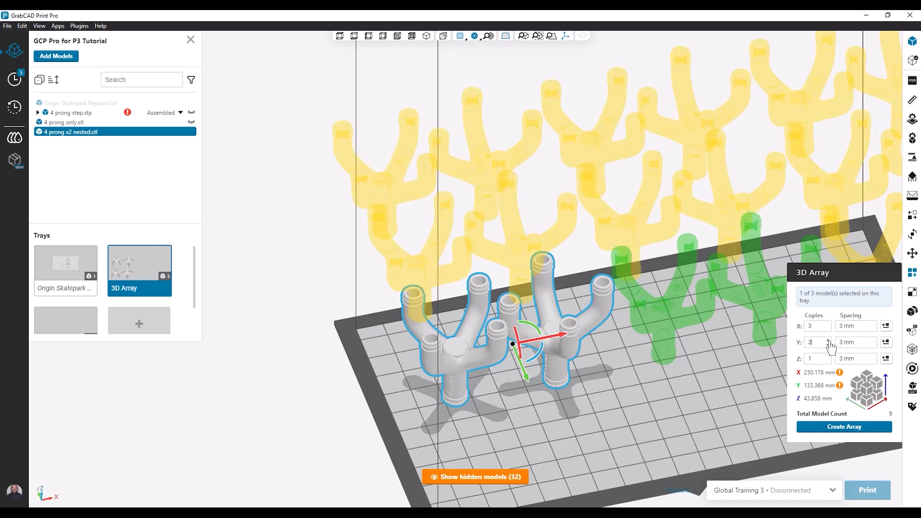
left_click(885, 344)
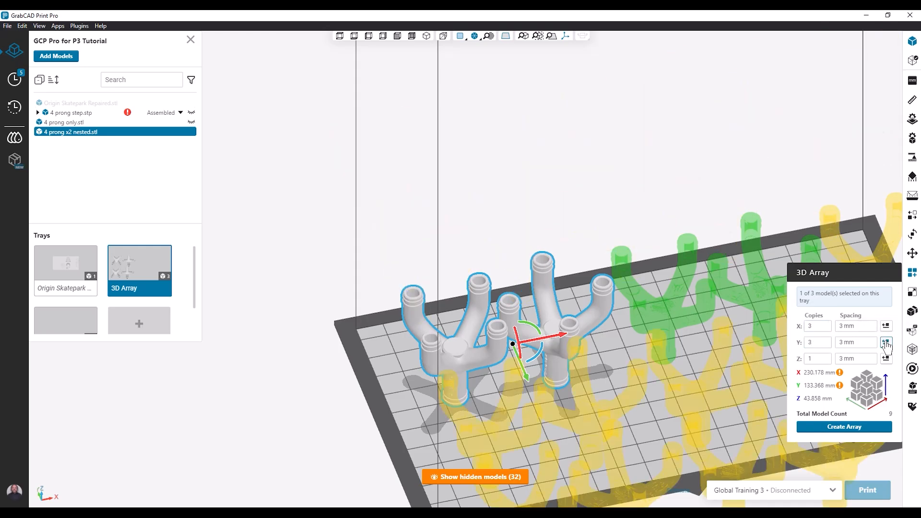
Step: Reduce the array to 2 copies along X and 2 along Y so it fits the tray, and create it
scroll(575, 367, "down", 2)
middle_click_drag(598, 369, 505, 351)
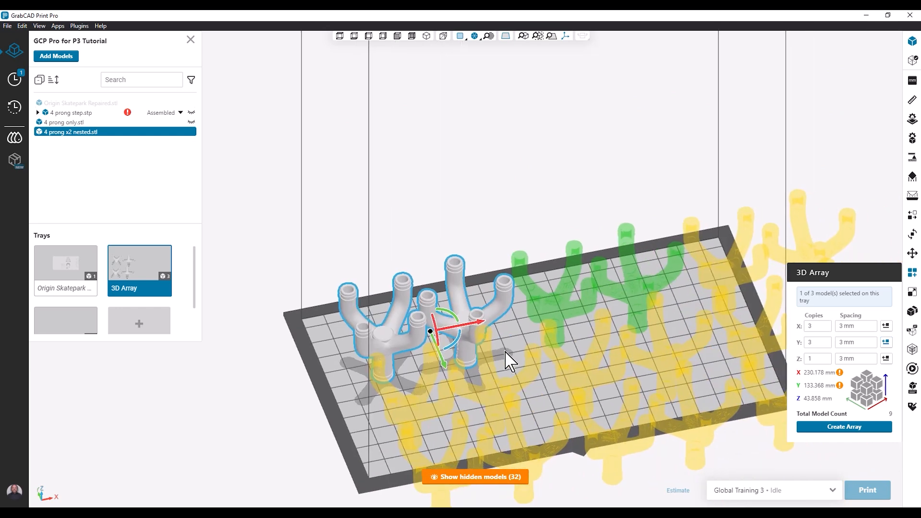
left_click(829, 345)
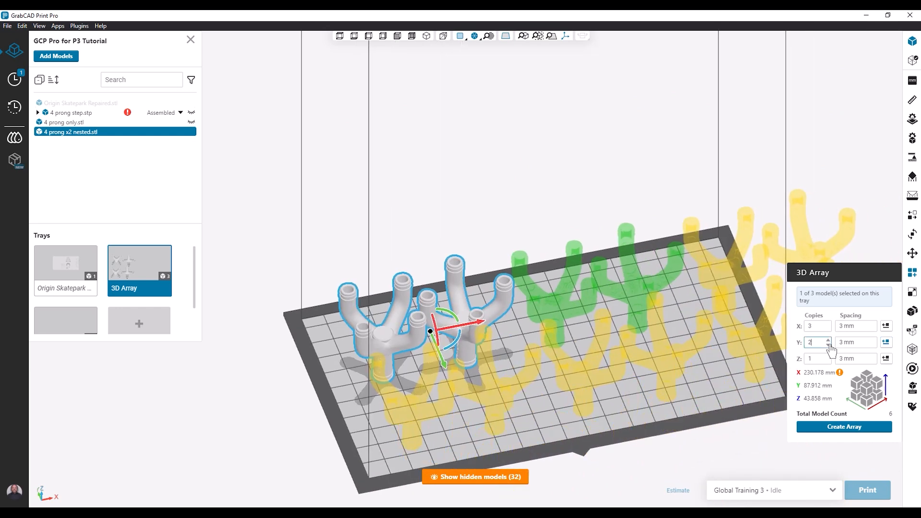
left_click(828, 330)
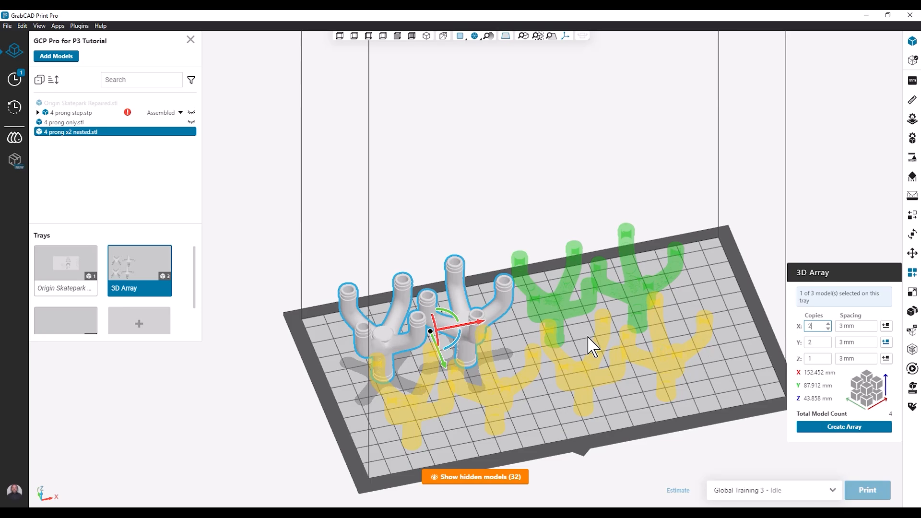
right_click_drag(590, 343, 568, 352)
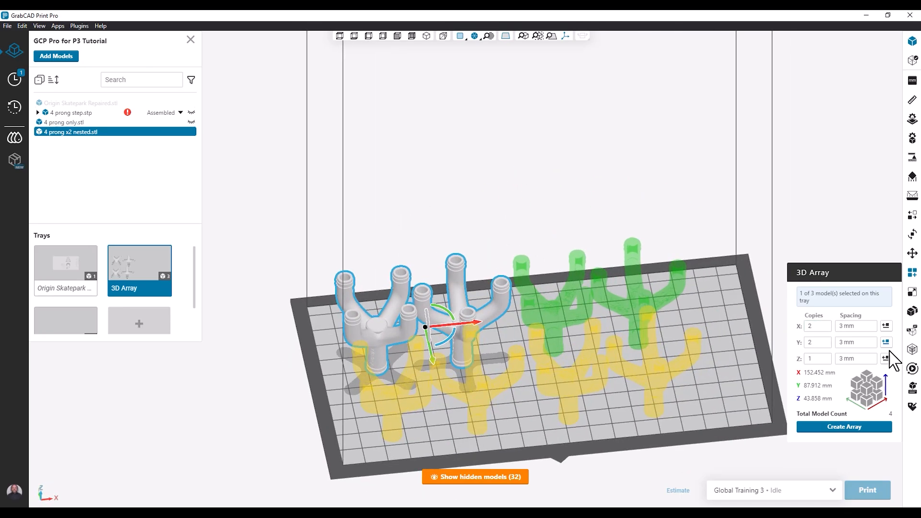
left_click(853, 428)
Step: Move the created array along Y and X so that all its models lie inside the tray bounds, and inspect the layout
right_click_drag(522, 357, 593, 296)
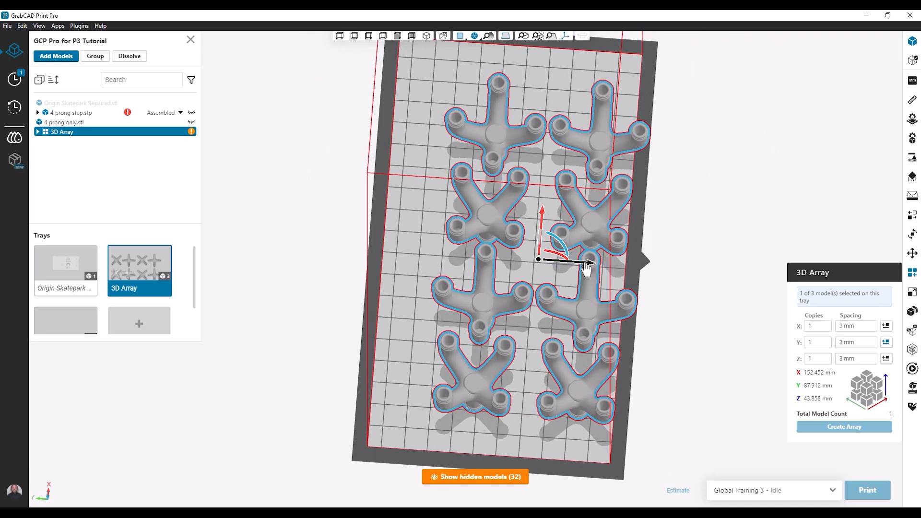
left_click_drag(583, 265, 551, 267)
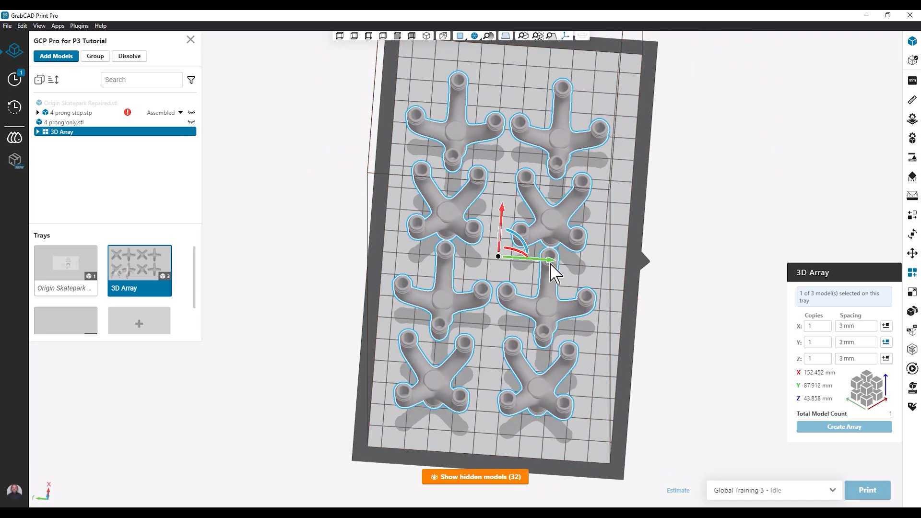
left_click_drag(503, 221, 505, 202)
right_click_drag(577, 349, 421, 311)
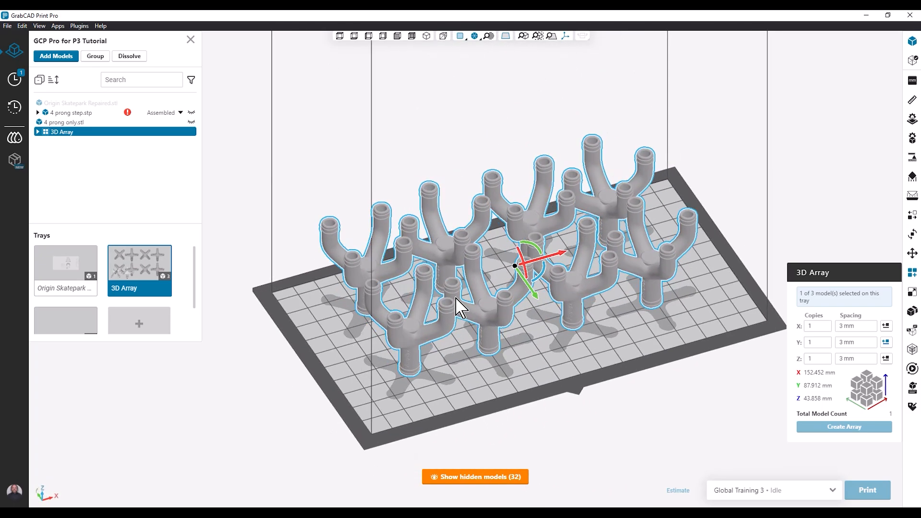
middle_click_drag(455, 301, 462, 337)
scroll(463, 337, "up", 3)
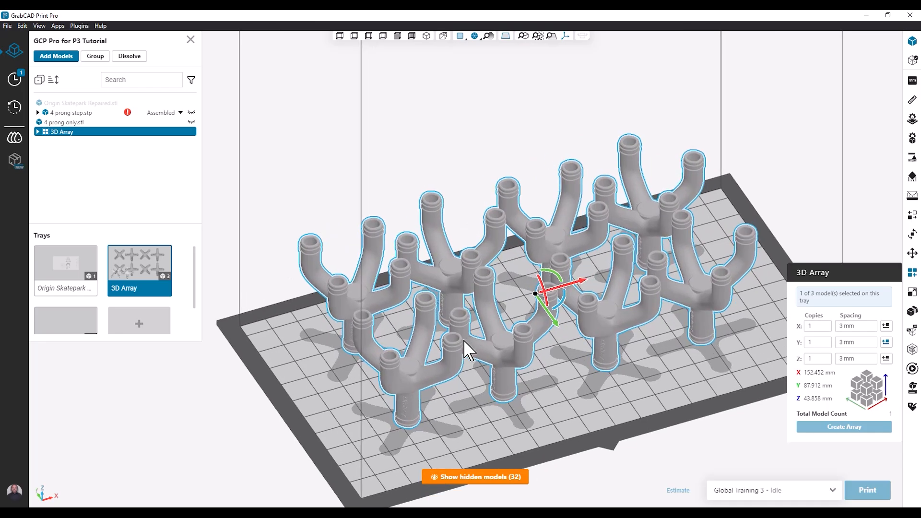